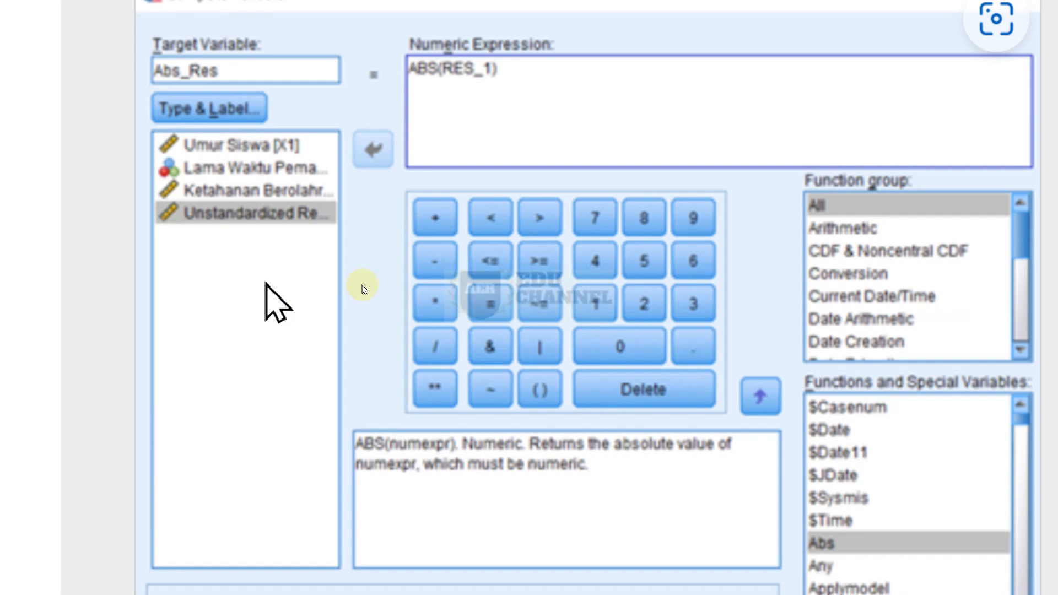
Review the web tutorial's instructions for computing Abs_Res and setting up the linear regression with it as dependent variable.
{"action": "scroll", "coordinate": [364, 289], "scroll_direction": "down", "scroll_amount": 14}
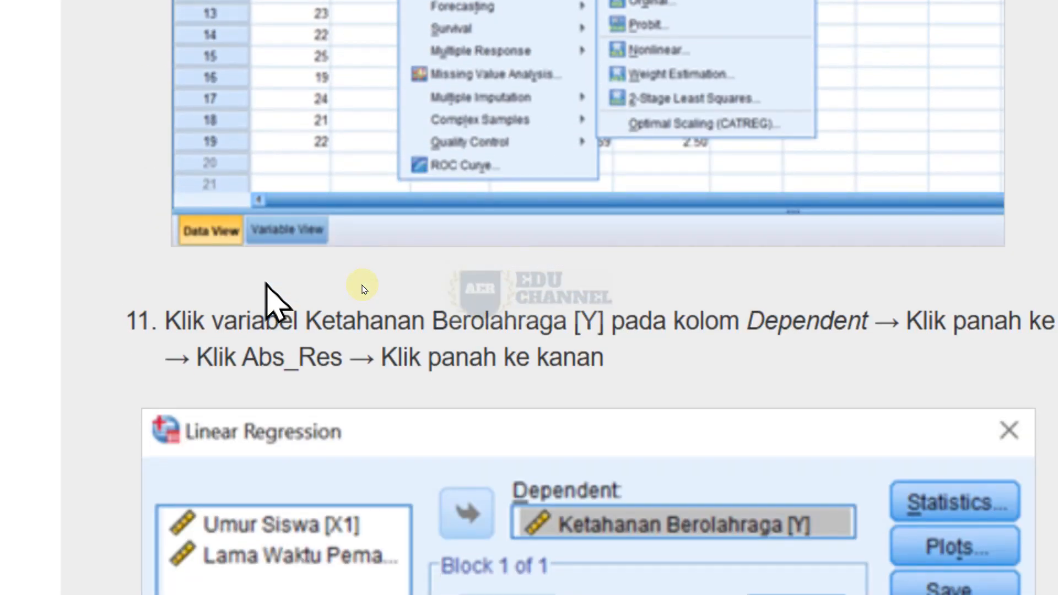
{"action": "scroll", "coordinate": [362, 287], "scroll_direction": "down", "scroll_amount": 3}
{"action": "scroll", "coordinate": [363, 287], "scroll_direction": "down", "scroll_amount": 3}
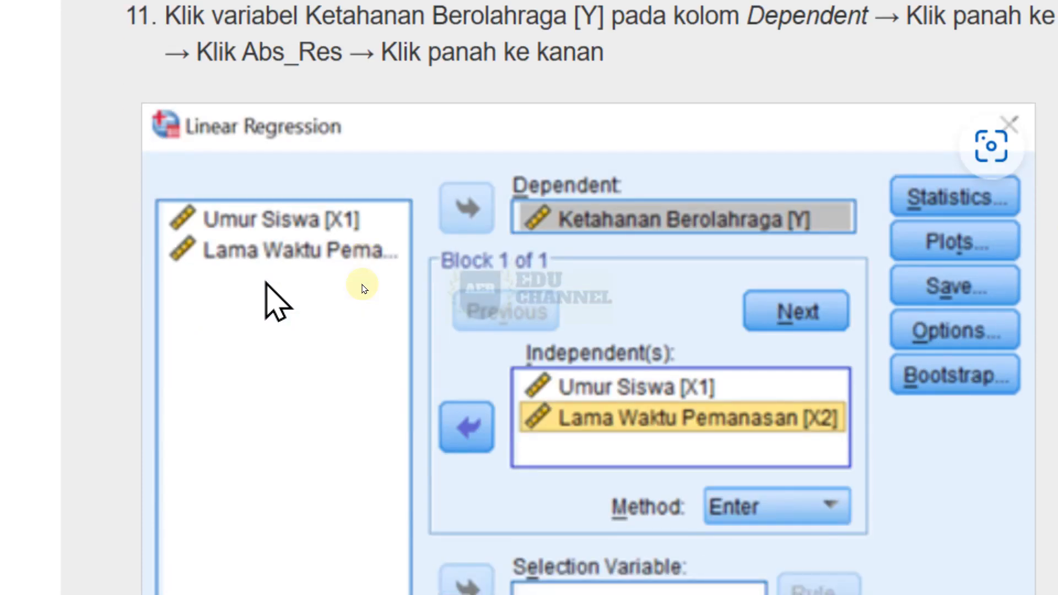
{"action": "scroll", "coordinate": [363, 289], "scroll_direction": "down", "scroll_amount": 15}
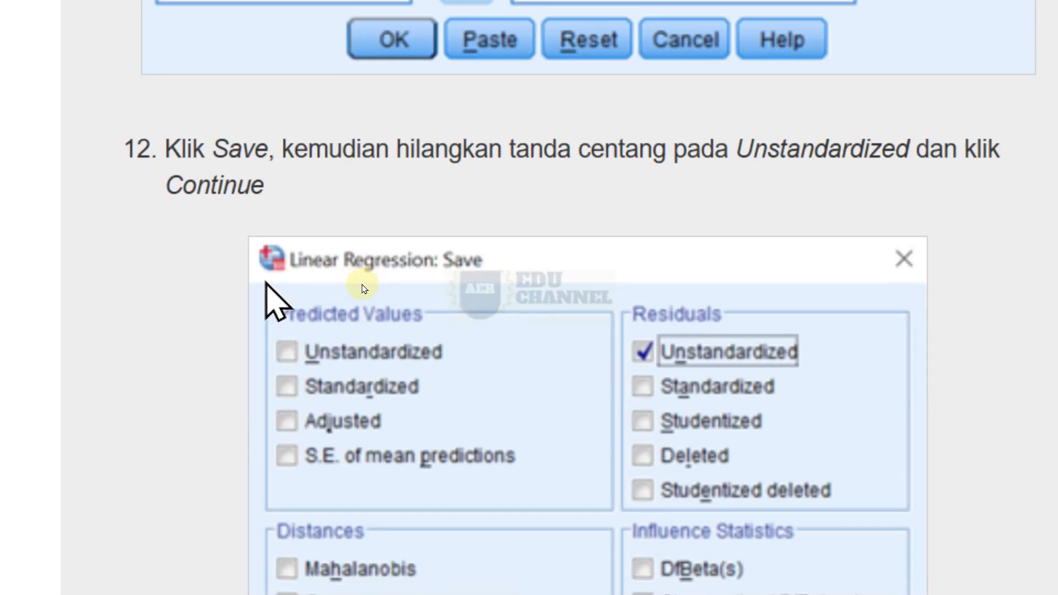
{"action": "scroll", "coordinate": [363, 289], "scroll_direction": "up", "scroll_amount": 8}
{"action": "scroll", "coordinate": [364, 289], "scroll_direction": "up", "scroll_amount": 15}
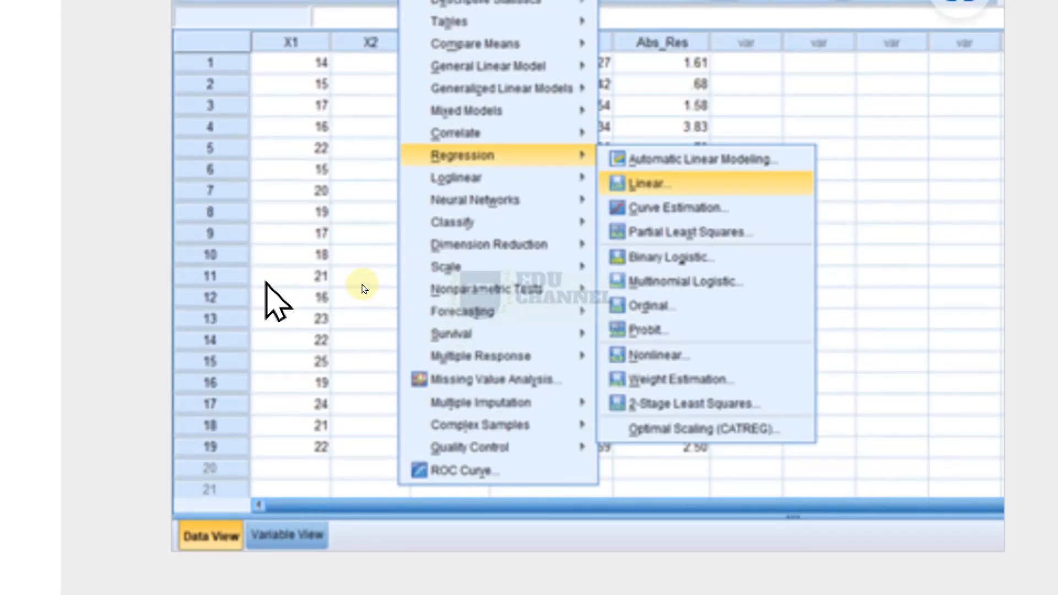
{"action": "scroll", "coordinate": [363, 289], "scroll_direction": "down", "scroll_amount": 3}
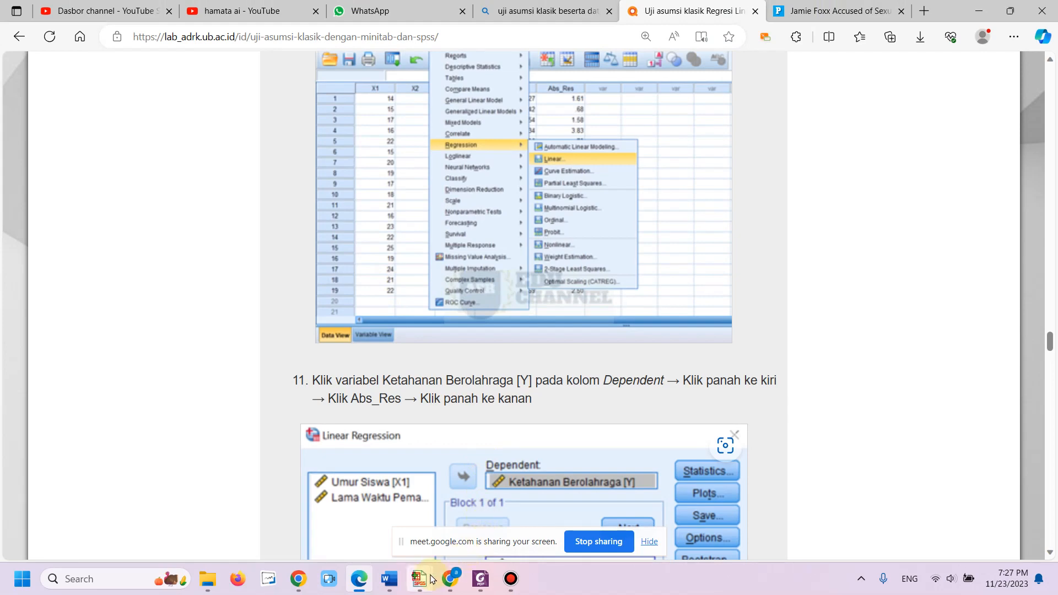
Switch to the SPSS Data Editor and run the linear regression of y on x1 and x2, saving the unstandardized residuals.
{"action": "mouse_move", "coordinate": [424, 577]}
{"action": "left_click", "coordinate": [357, 551]}
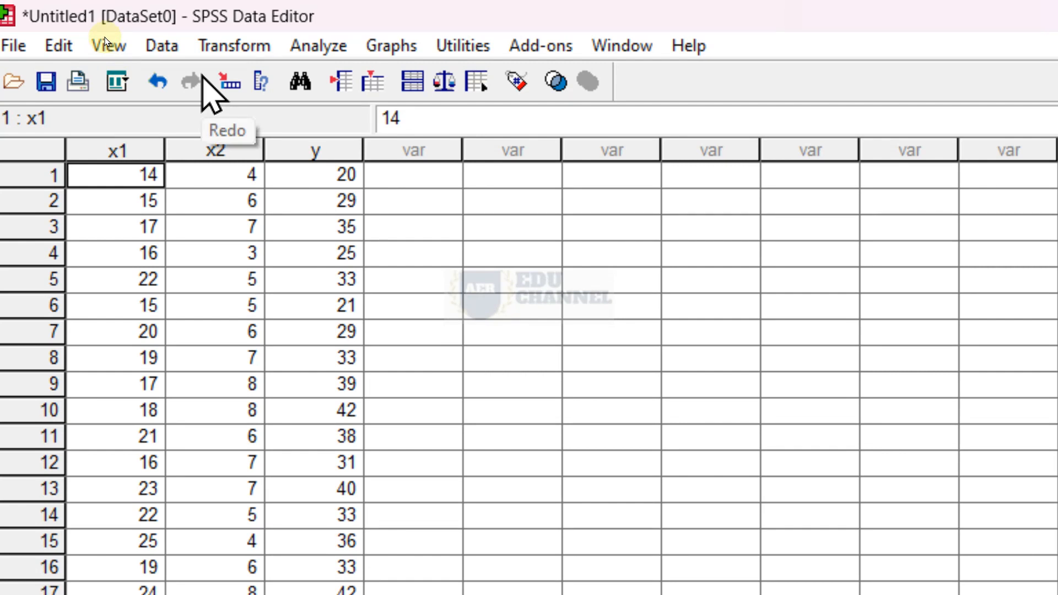
{"action": "left_click", "coordinate": [311, 49]}
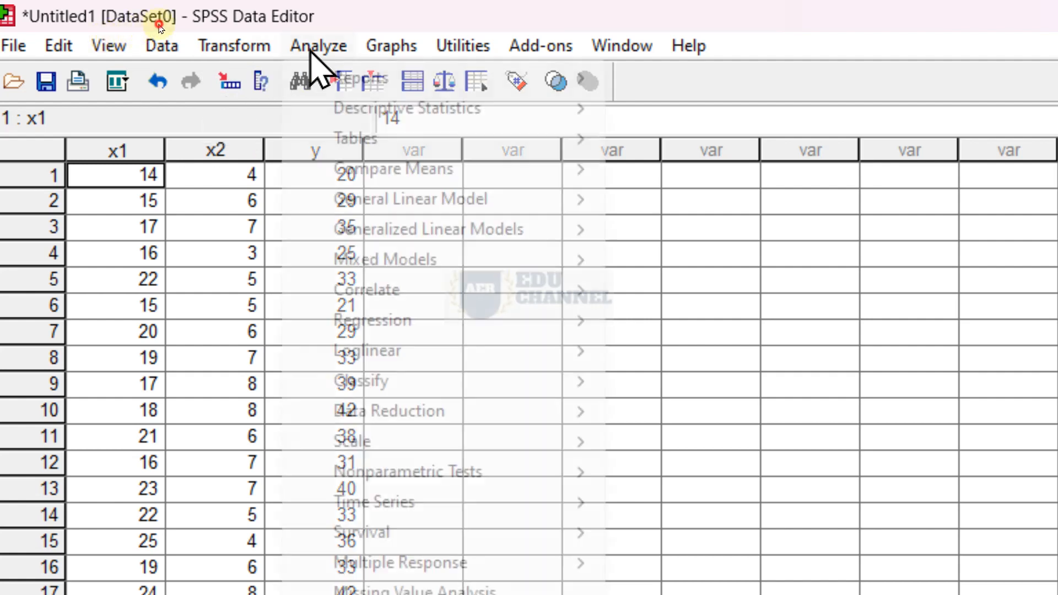
{"action": "mouse_move", "coordinate": [406, 325]}
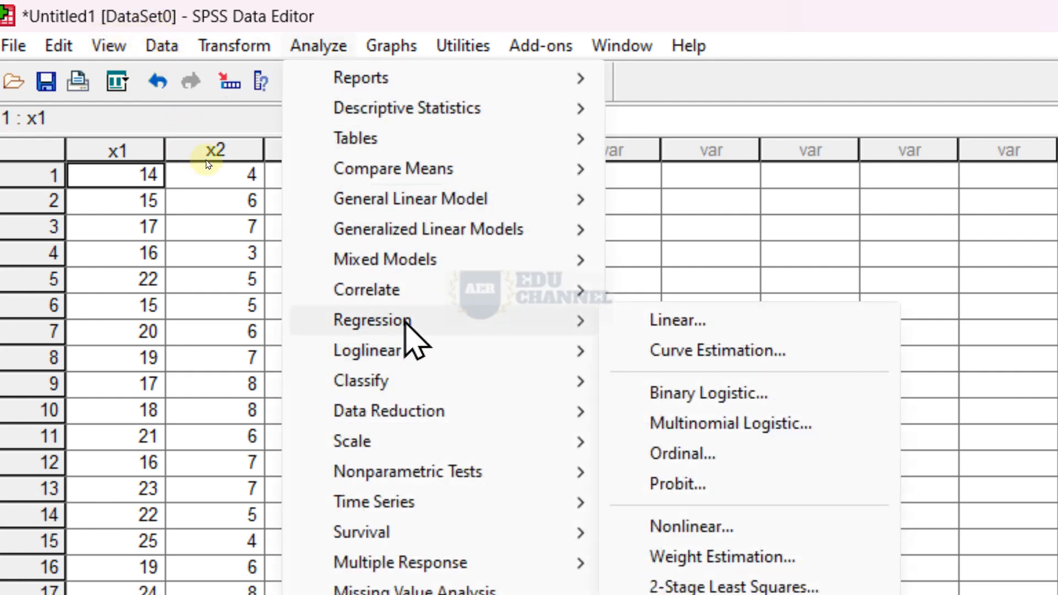
{"action": "left_click", "coordinate": [661, 325]}
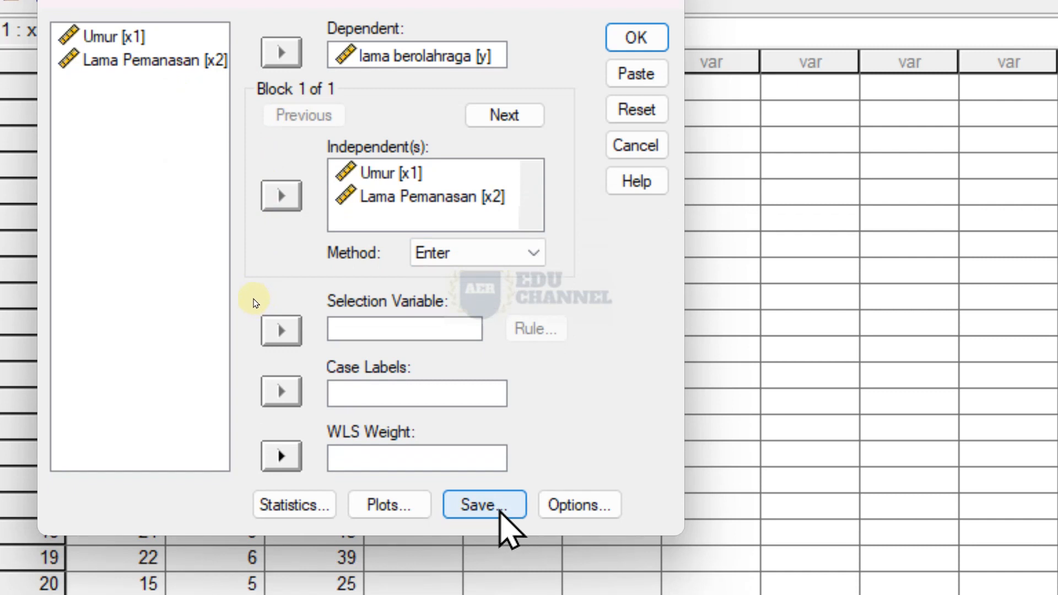
{"action": "left_click", "coordinate": [499, 511]}
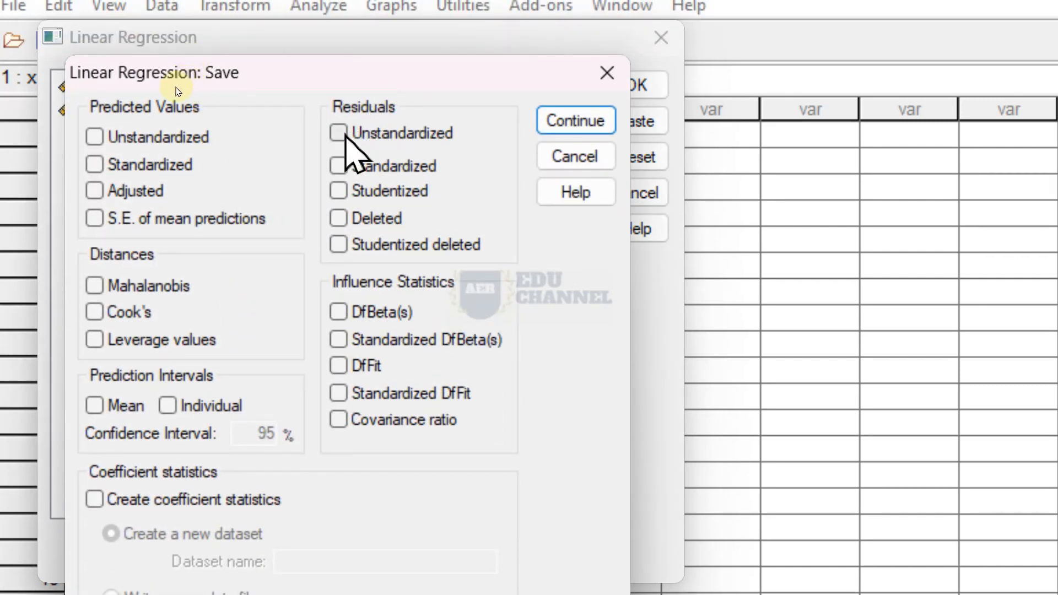
{"action": "left_click", "coordinate": [338, 135]}
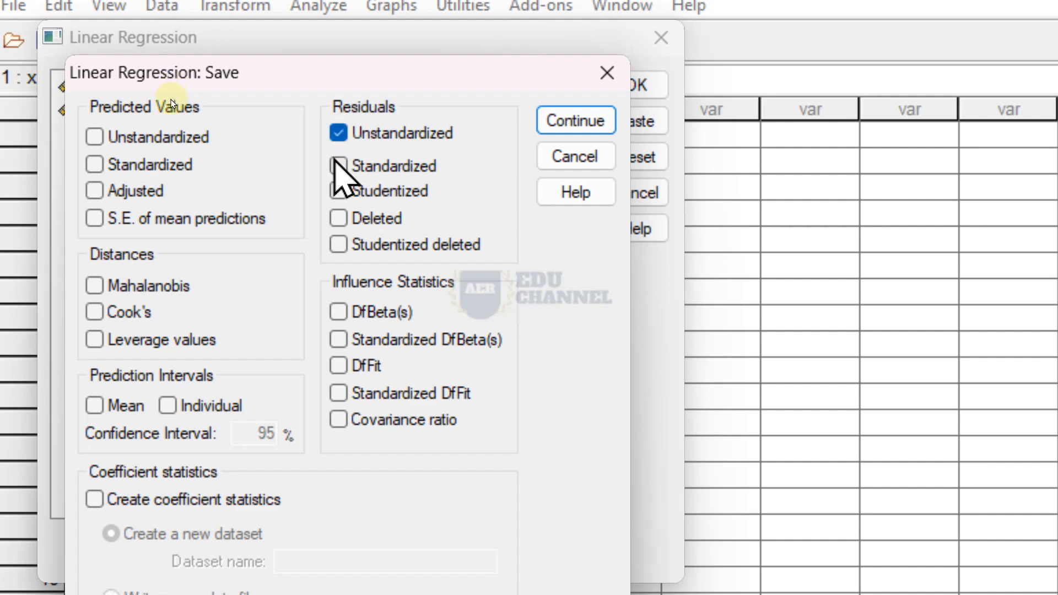
{"action": "left_click", "coordinate": [559, 121]}
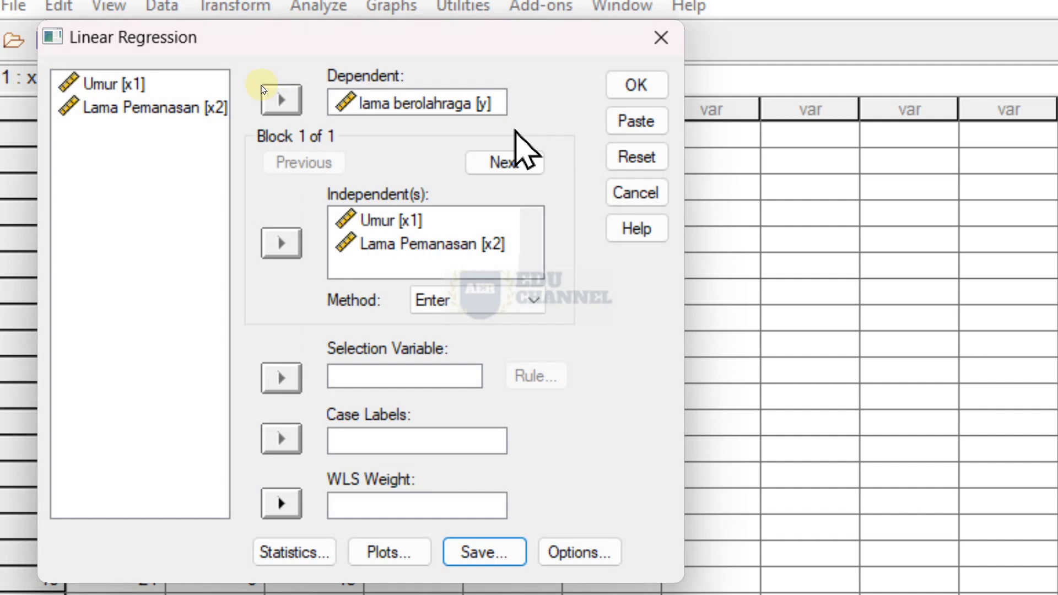
{"action": "left_click", "coordinate": [628, 88]}
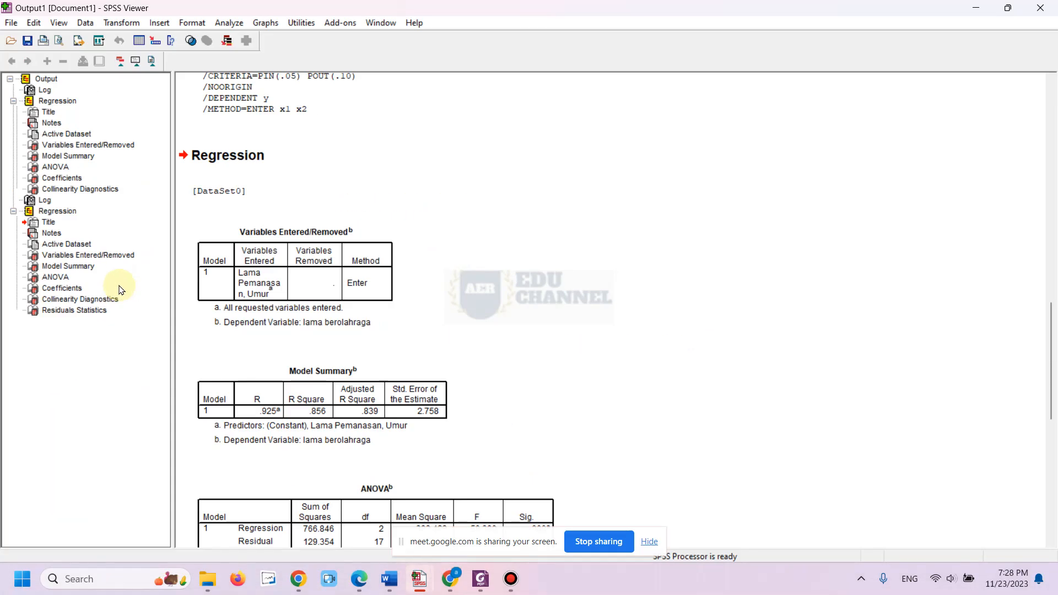
Return to the Data Editor and examine the positive and negative residuals in the RES_1 column.
{"action": "mouse_move", "coordinate": [420, 583]}
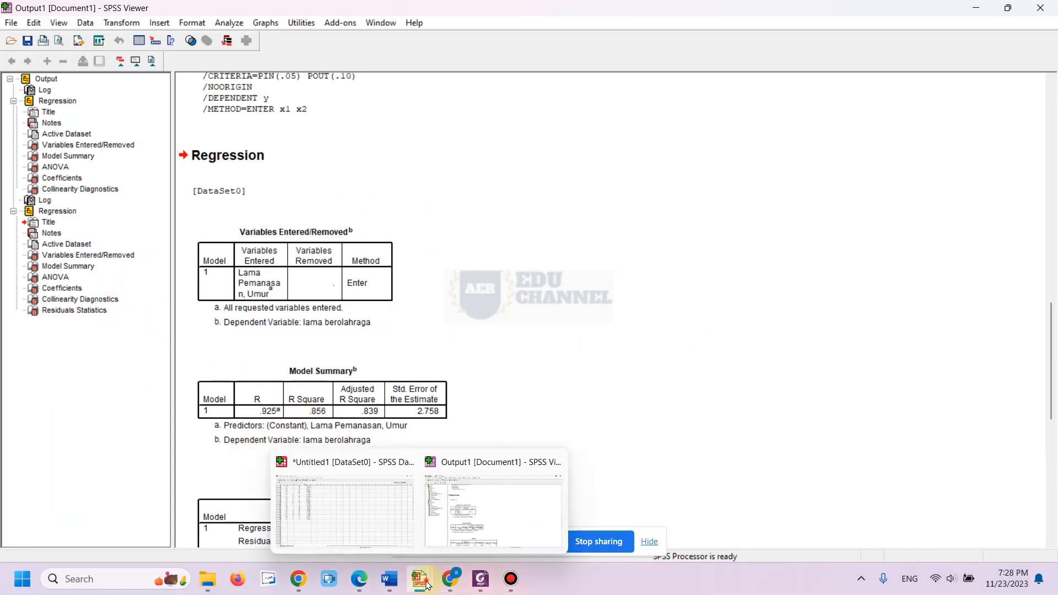
{"action": "left_click", "coordinate": [354, 550]}
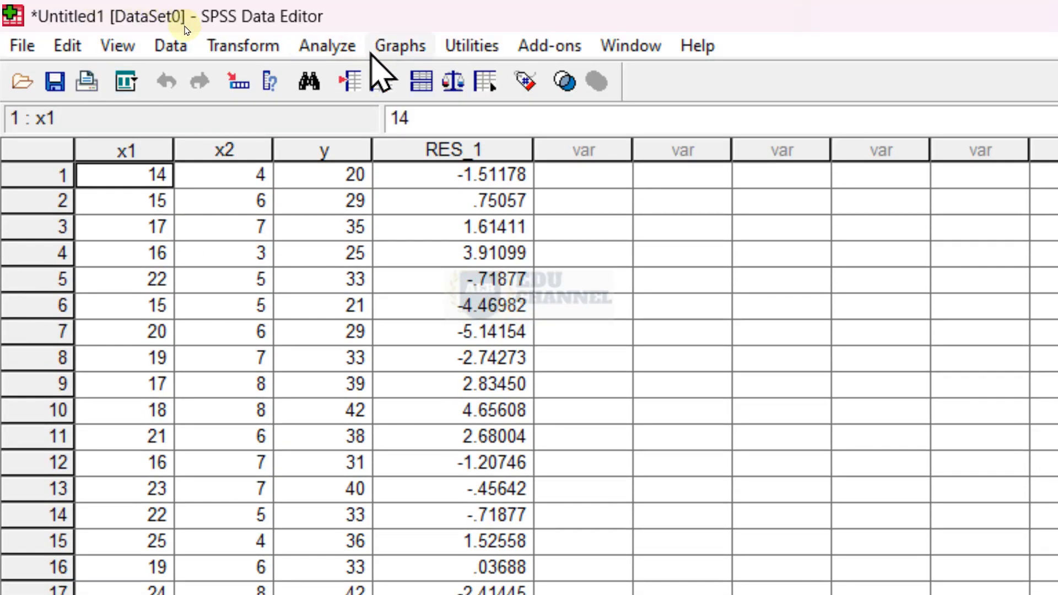
{"action": "mouse_move", "coordinate": [499, 135]}
{"action": "left_mouse_down"}
{"action": "mouse_move", "coordinate": [455, 130]}
{"action": "mouse_move", "coordinate": [414, 154]}
{"action": "left_mouse_up"}
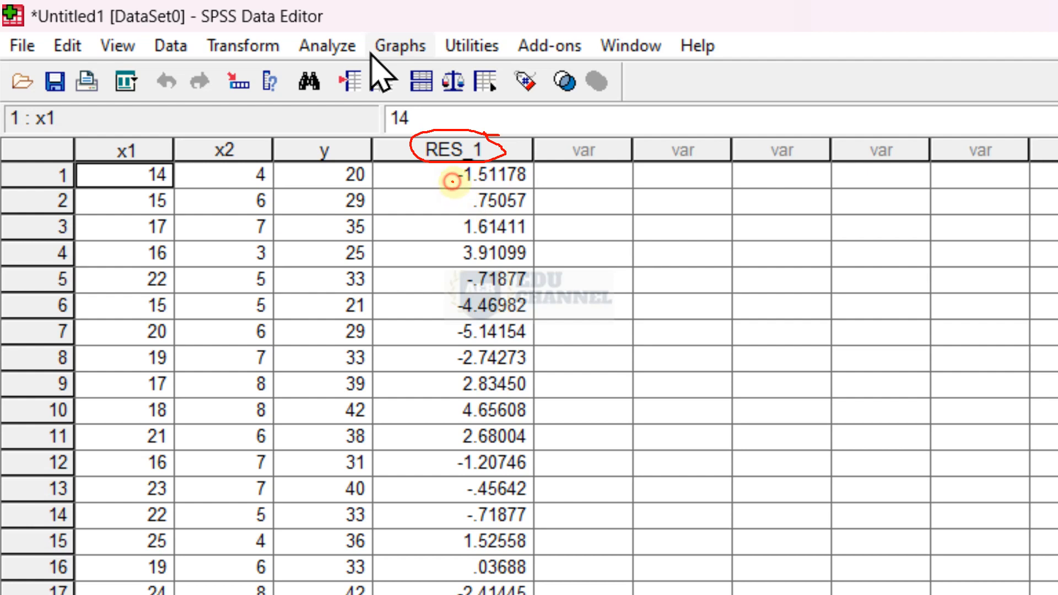
{"action": "left_click_drag", "start_coordinate": [472, 202], "coordinate": [516, 208]}
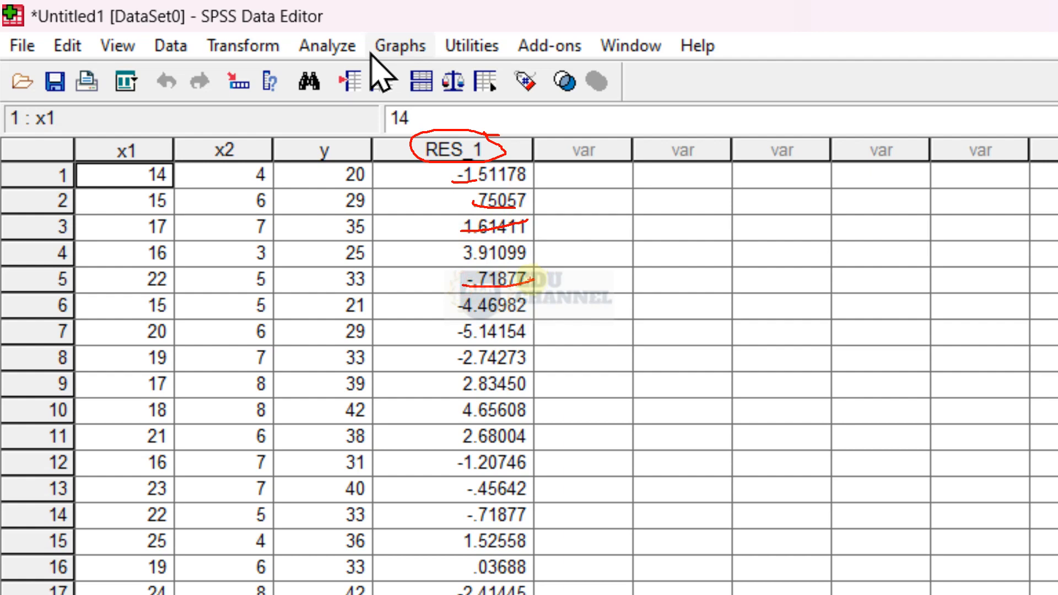
{"action": "key", "text": "Escape"}
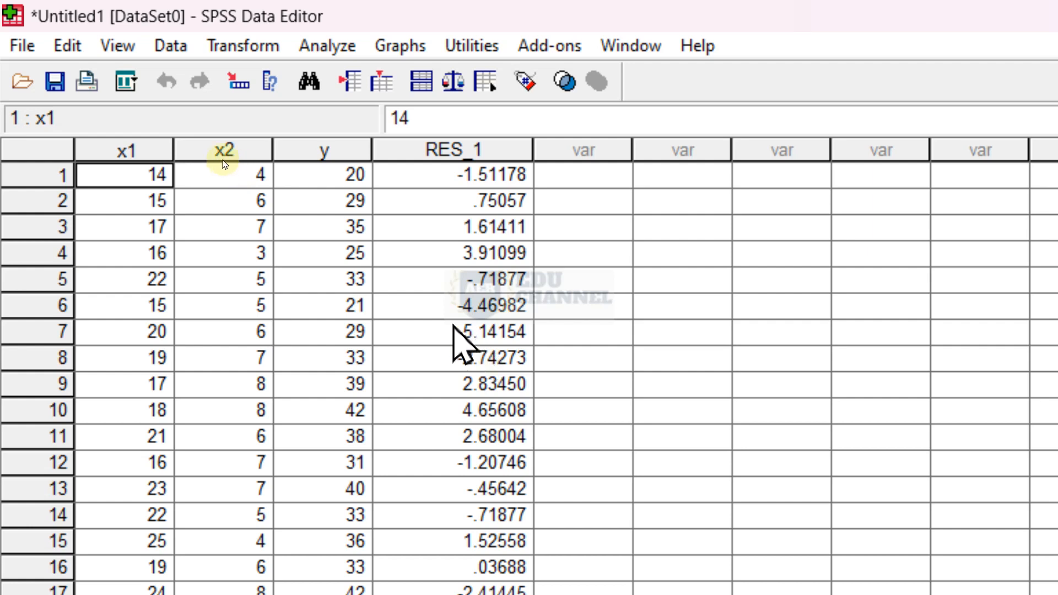
Open Compute Variable and build the numeric expression ABS(RES_1) from the Abs function and the unstandardized residual variable.
{"action": "left_click", "coordinate": [232, 48]}
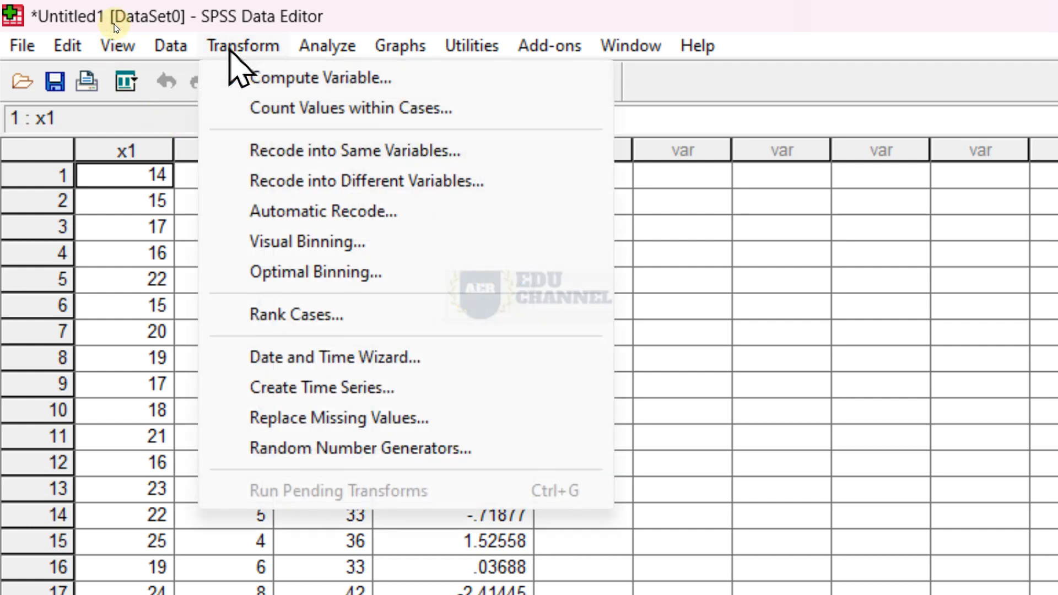
{"action": "left_click", "coordinate": [279, 81]}
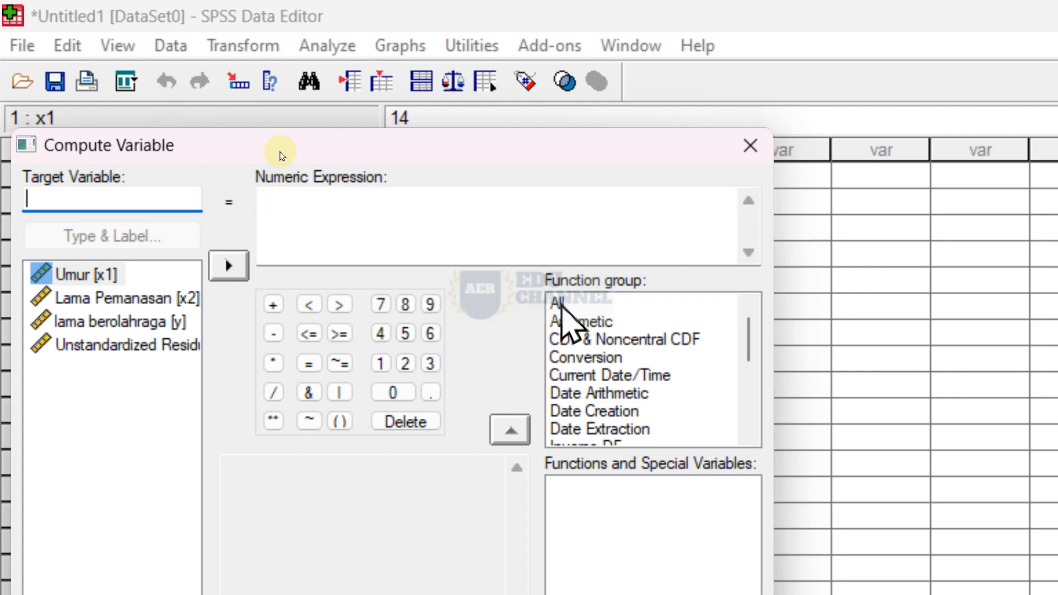
{"action": "left_click", "coordinate": [560, 304]}
{"action": "scroll", "coordinate": [599, 492], "scroll_direction": "down", "scroll_amount": 2}
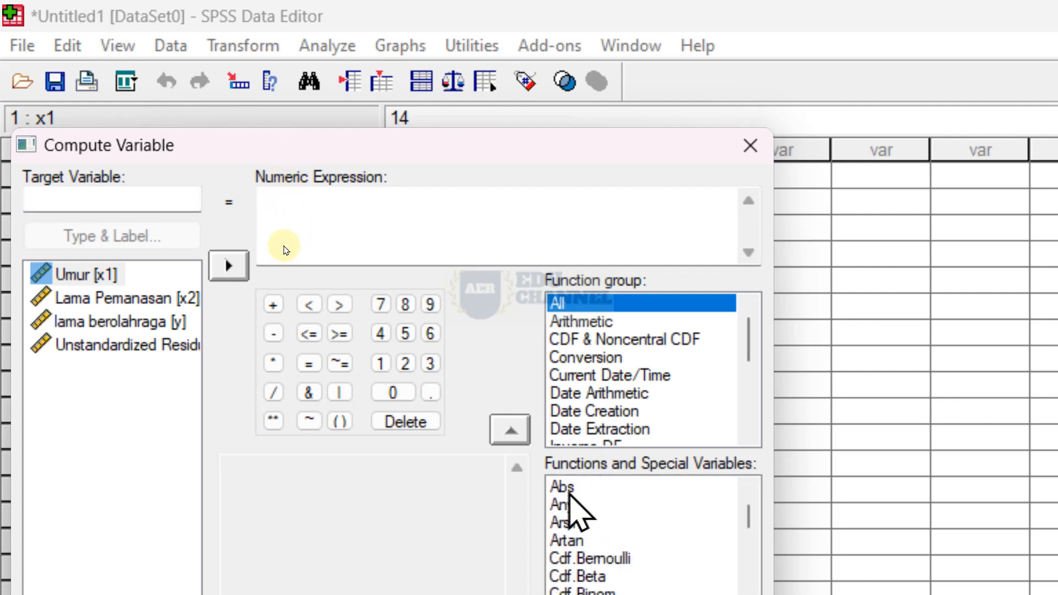
{"action": "left_click", "coordinate": [567, 490]}
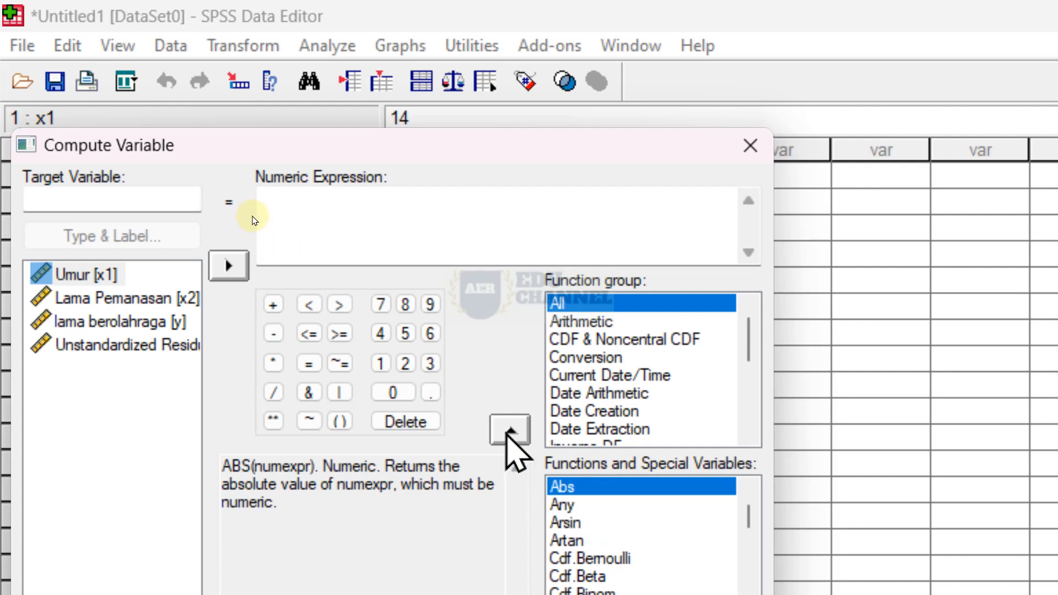
{"action": "left_click", "coordinate": [510, 430]}
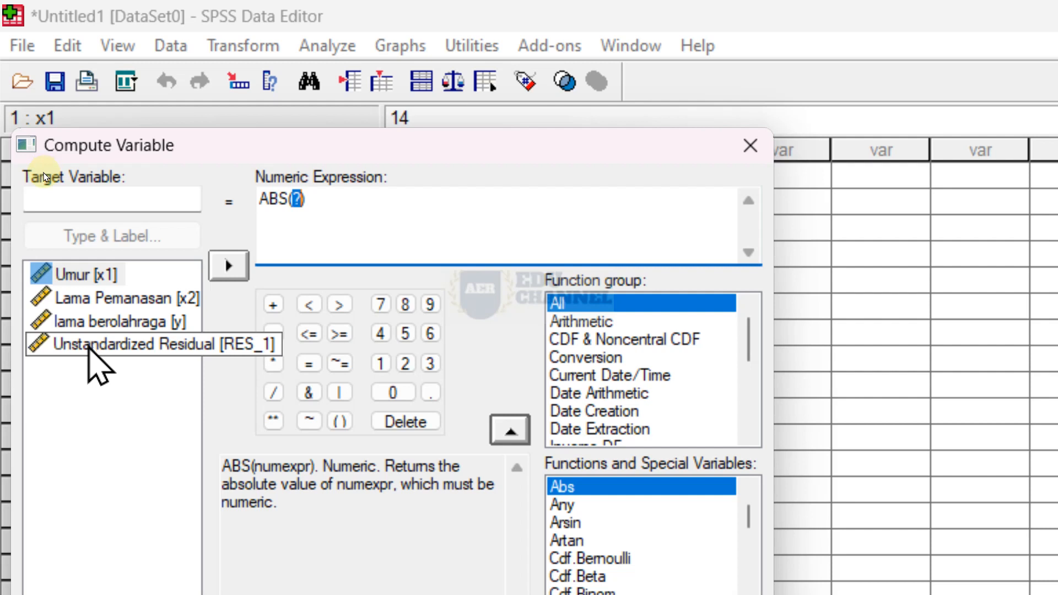
{"action": "left_click", "coordinate": [89, 346]}
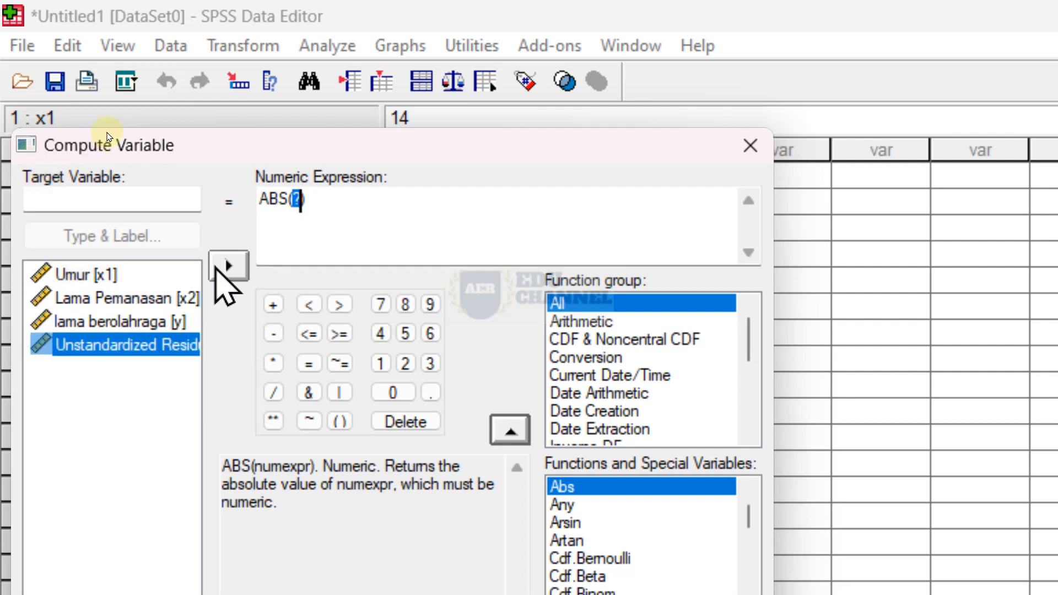
{"action": "left_click", "coordinate": [223, 267]}
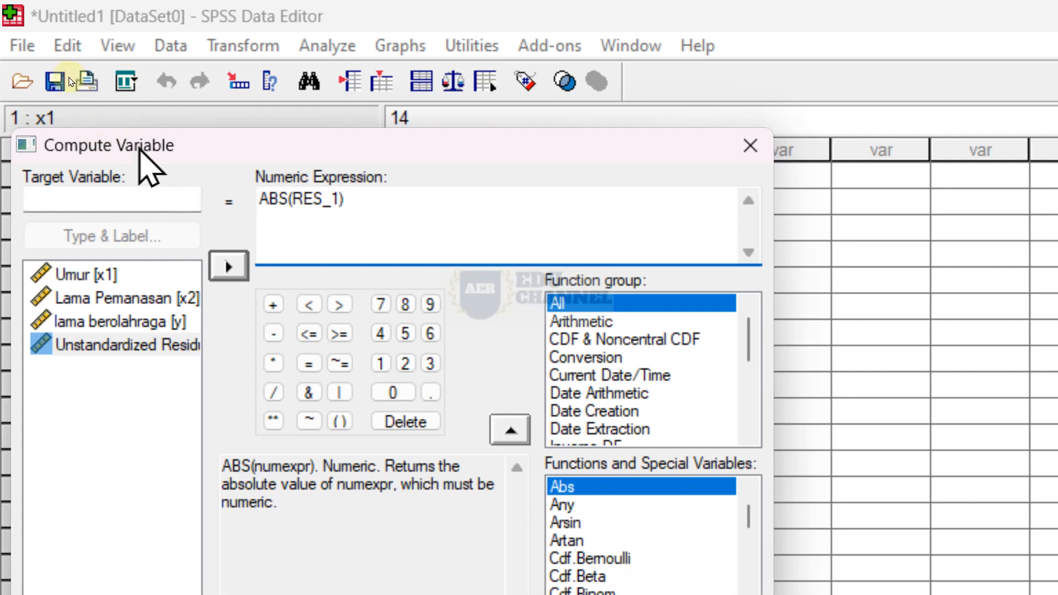
Name the target variable absres and run the computation.
{"action": "left_click", "coordinate": [137, 198]}
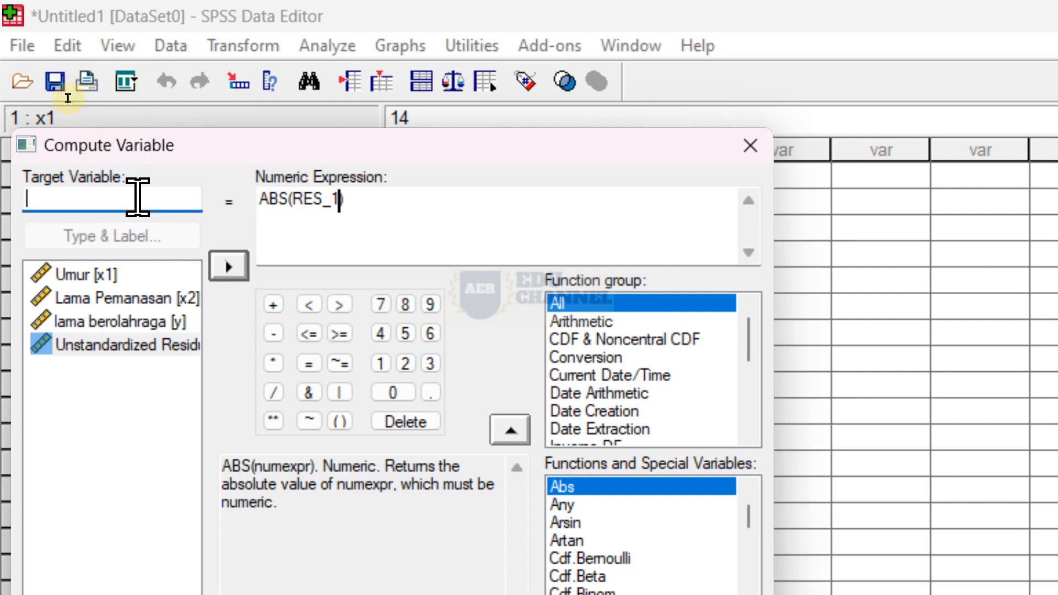
{"action": "type", "text": "absres"}
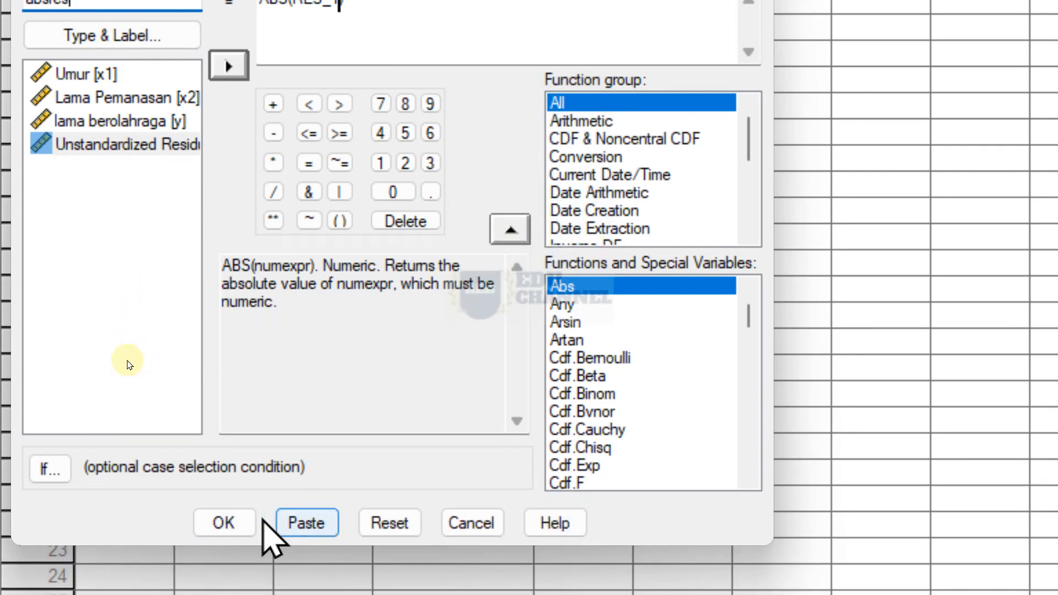
{"action": "left_click", "coordinate": [243, 524]}
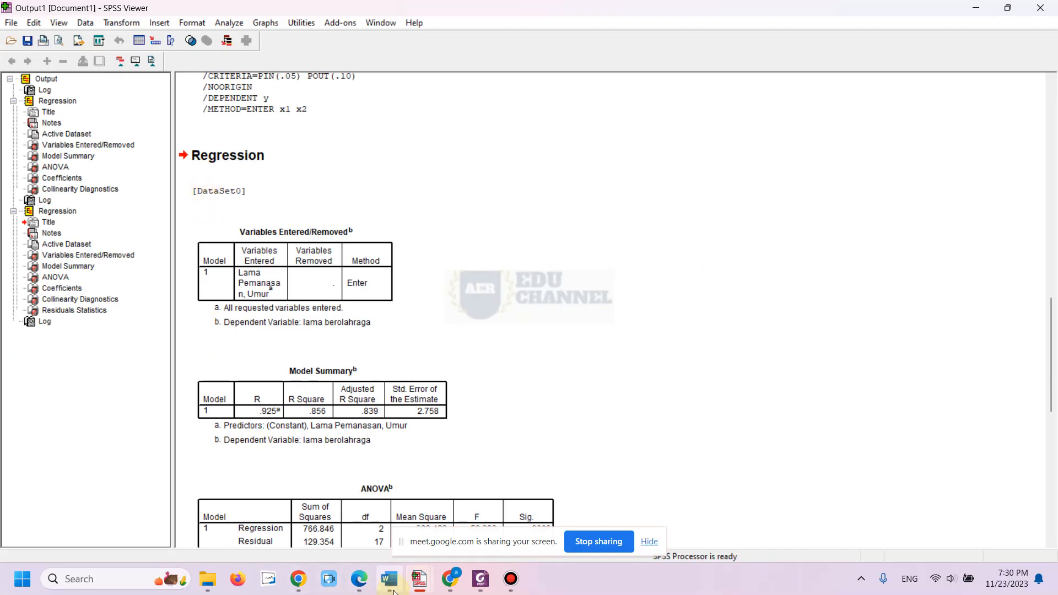
Return to the Data Editor and compare the absres values with the original residuals in RES_1.
{"action": "left_click", "coordinate": [419, 582]}
{"action": "left_click", "coordinate": [367, 535]}
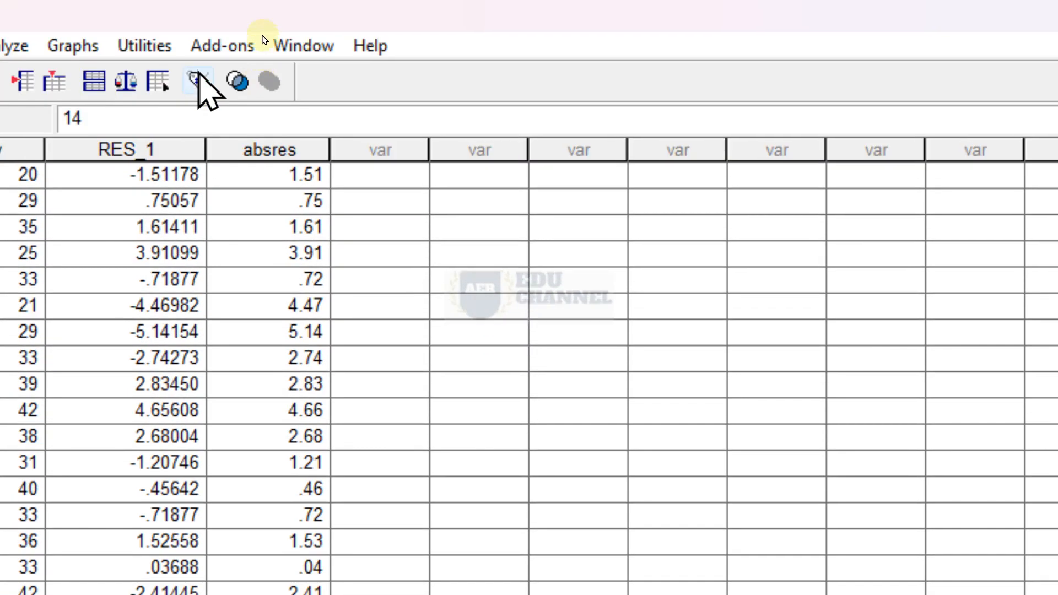
{"action": "mouse_move", "coordinate": [256, 126]}
{"action": "left_mouse_down"}
{"action": "mouse_move", "coordinate": [288, 125]}
{"action": "mouse_move", "coordinate": [231, 157]}
{"action": "mouse_move", "coordinate": [284, 127]}
{"action": "left_mouse_up"}
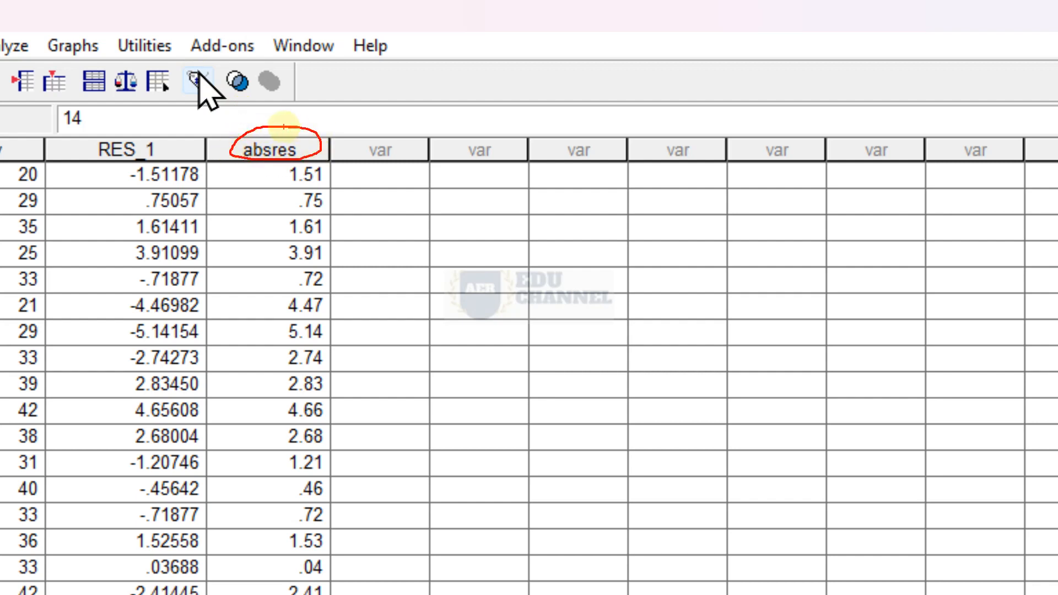
{"action": "left_click_drag", "start_coordinate": [171, 174], "coordinate": [275, 158]}
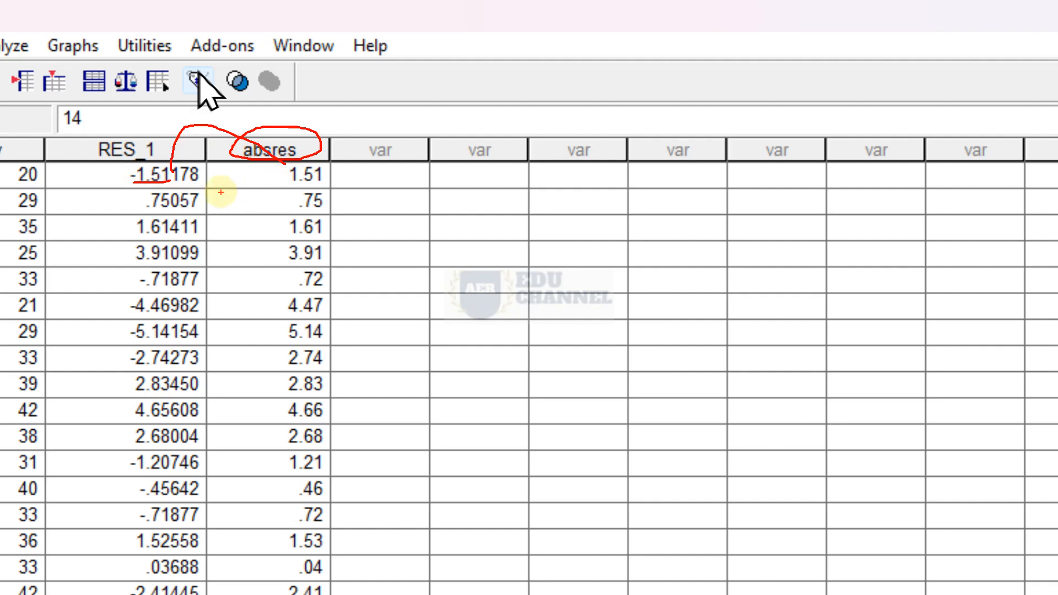
{"action": "left_click_drag", "start_coordinate": [269, 208], "coordinate": [315, 209]}
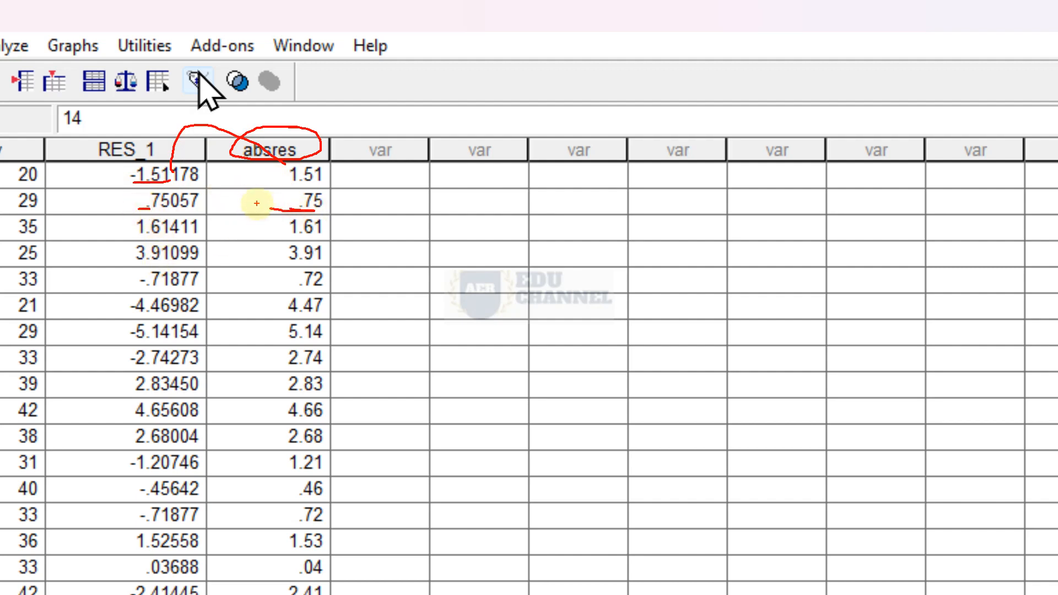
{"action": "key", "text": "Escape"}
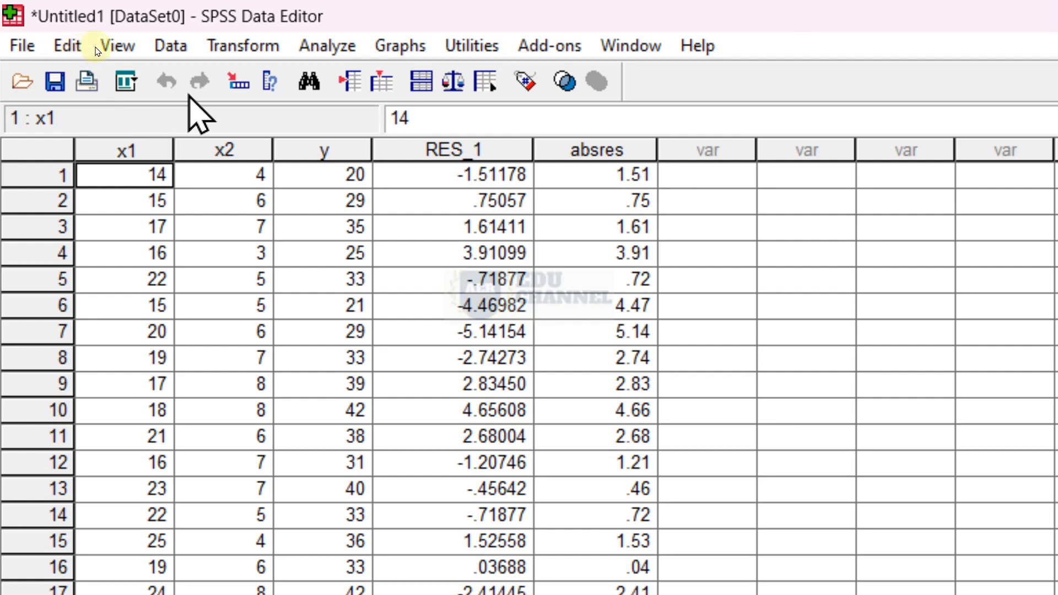
Open Linear Regression and replace the dependent variable lama berolahraga [y] with absres.
{"action": "left_click", "coordinate": [328, 47]}
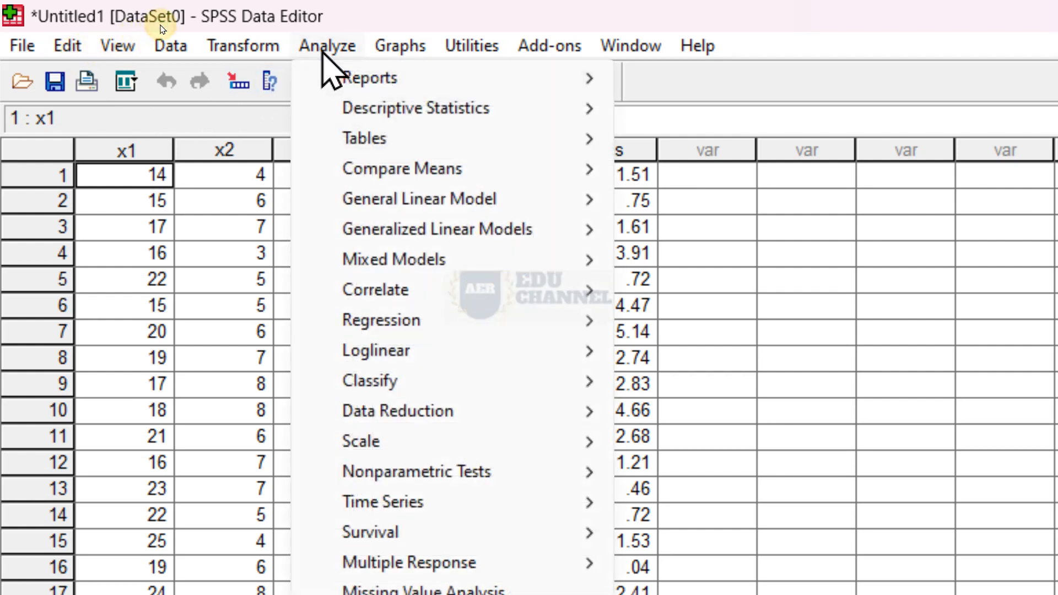
{"action": "mouse_move", "coordinate": [446, 322]}
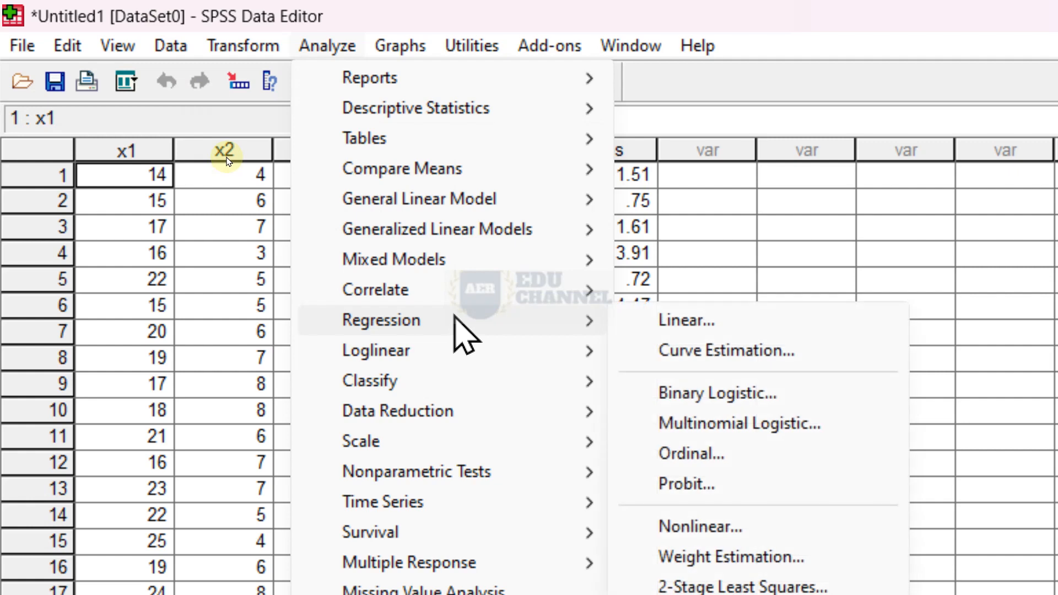
{"action": "left_click", "coordinate": [667, 322]}
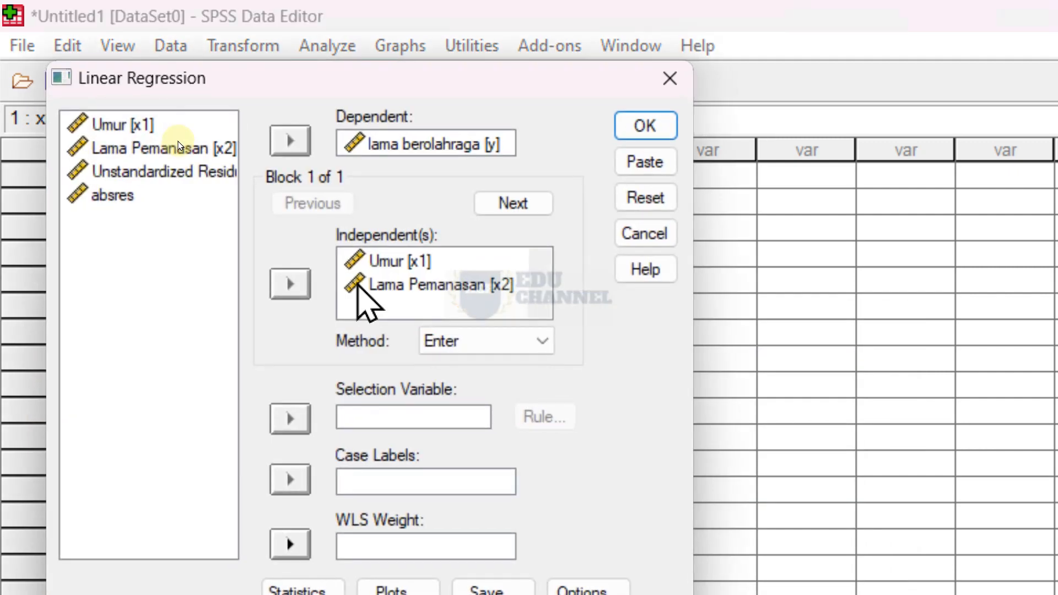
{"action": "left_click", "coordinate": [432, 147]}
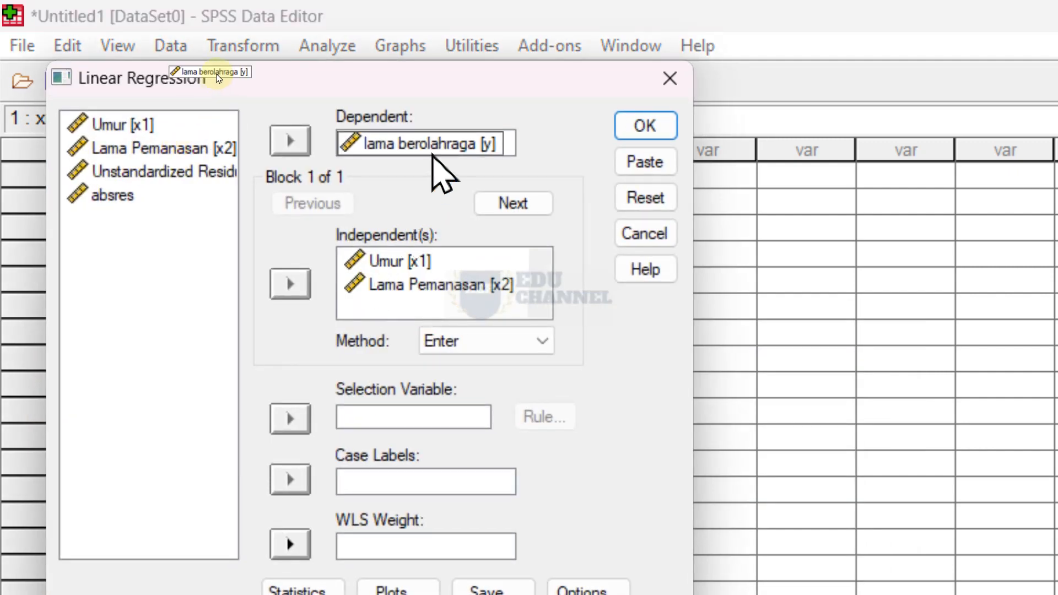
{"action": "left_click", "coordinate": [435, 148]}
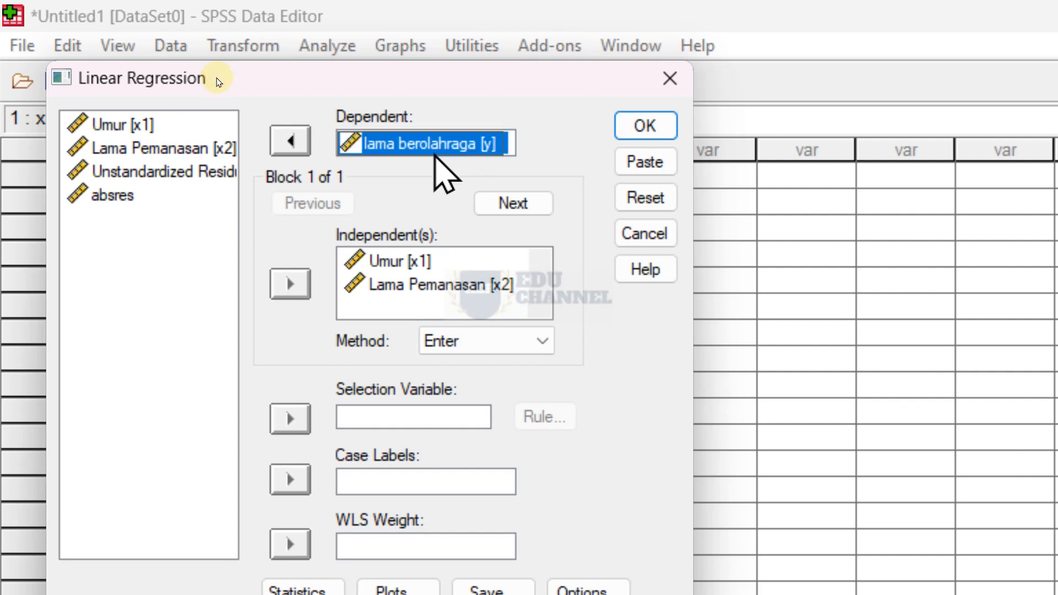
{"action": "left_click", "coordinate": [278, 144]}
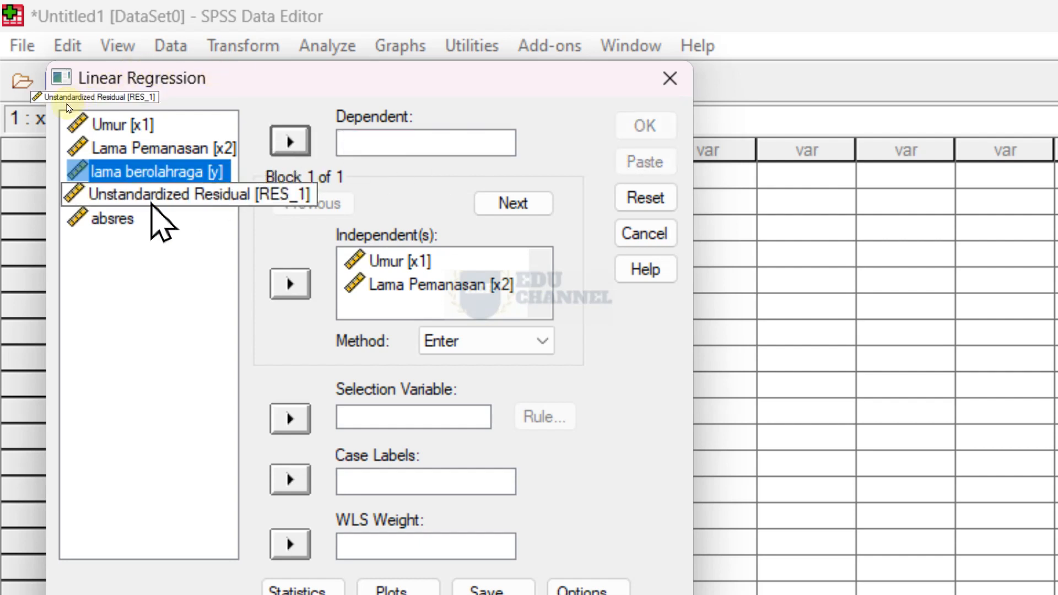
{"action": "left_click", "coordinate": [123, 219]}
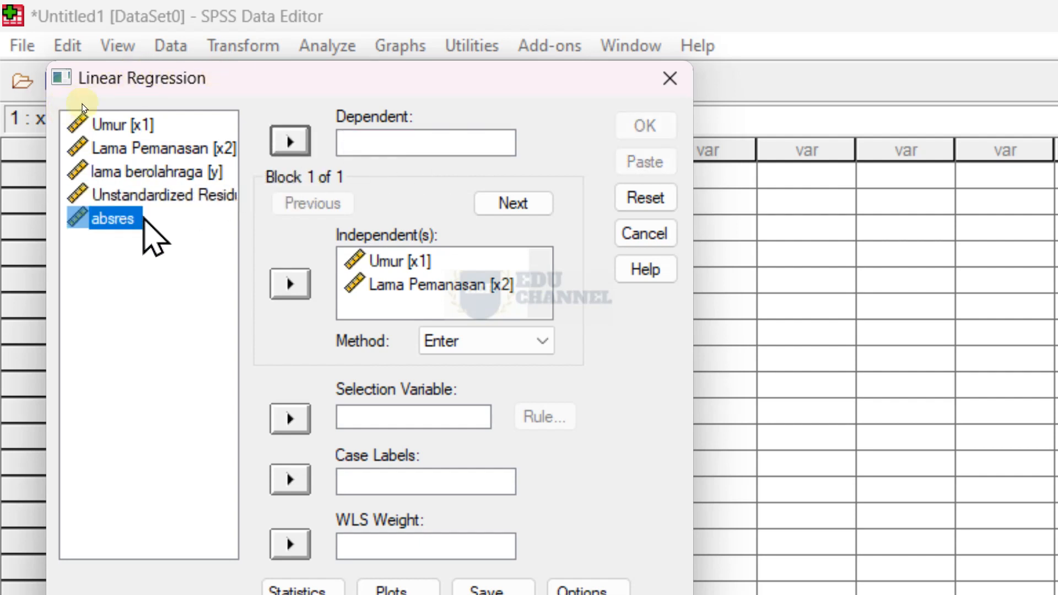
{"action": "left_click", "coordinate": [289, 142]}
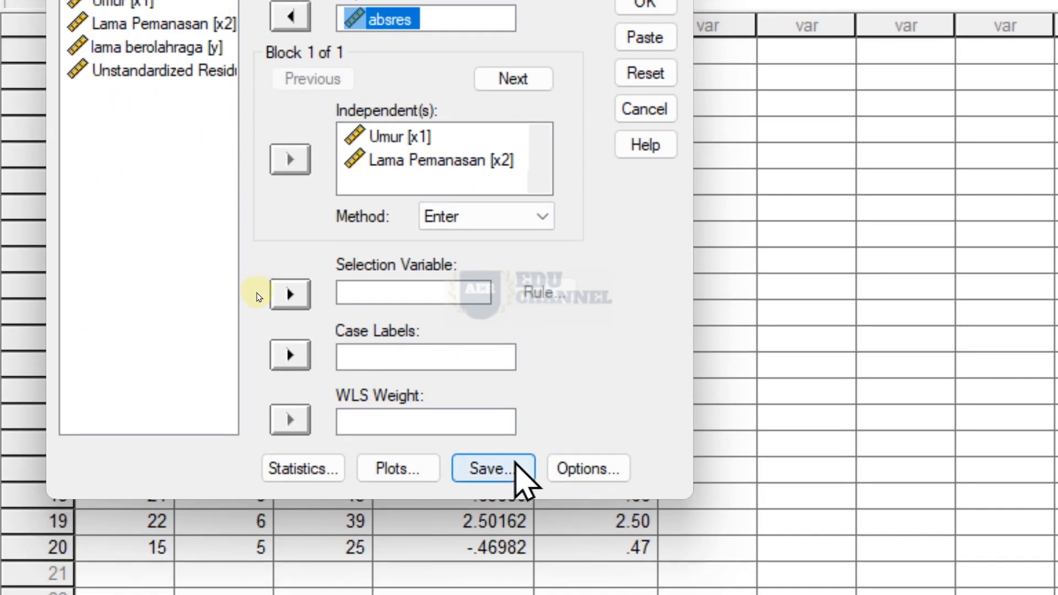
Turn off saving of unstandardized residuals and run the regression.
{"action": "left_click", "coordinate": [518, 467]}
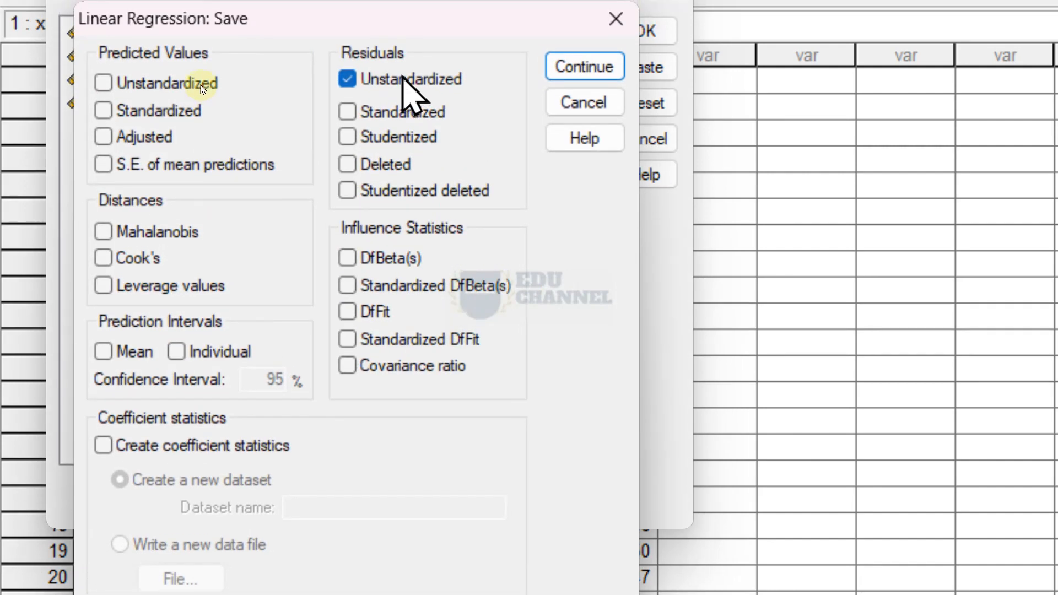
{"action": "left_click", "coordinate": [403, 79]}
{"action": "left_click", "coordinate": [589, 69]}
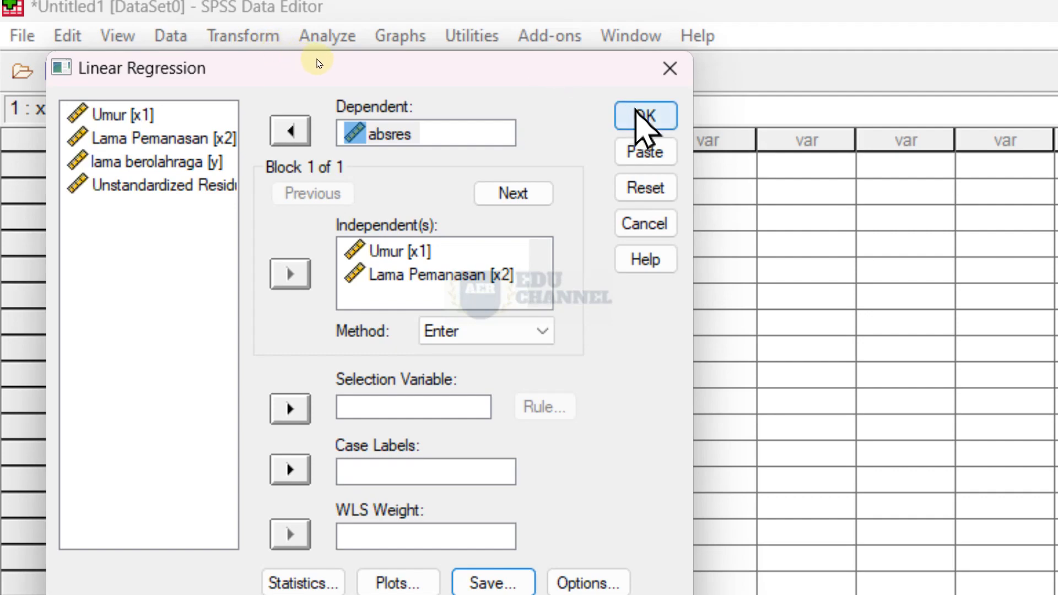
{"action": "left_click", "coordinate": [642, 115]}
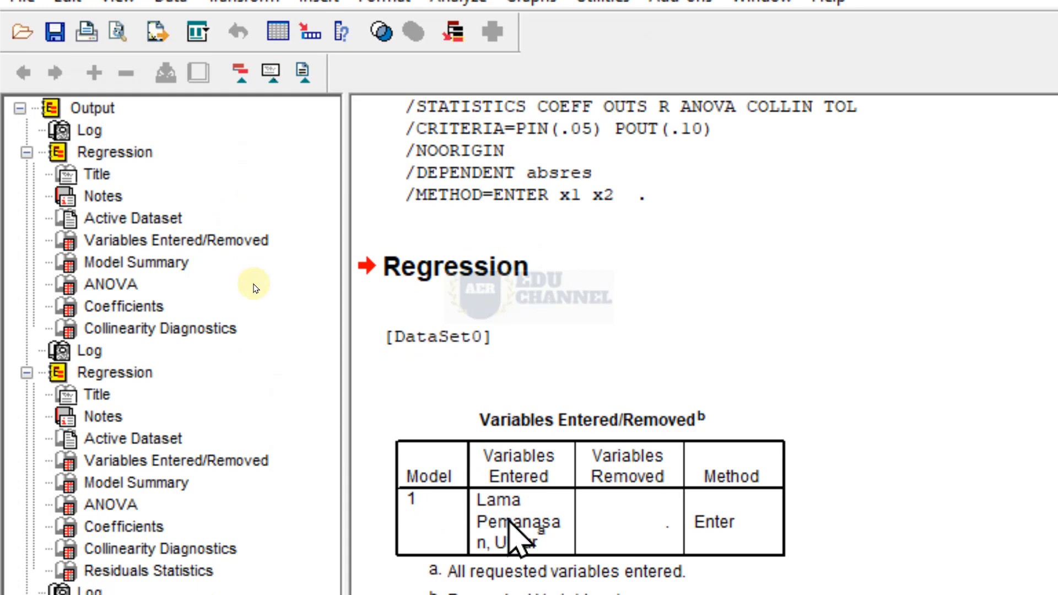
Examine the absres regression output, marking the Coefficients title, the Collinearity Statistics and Sig. columns, and the dependent variable footnote.
{"action": "scroll", "coordinate": [499, 513], "scroll_direction": "down", "scroll_amount": 5}
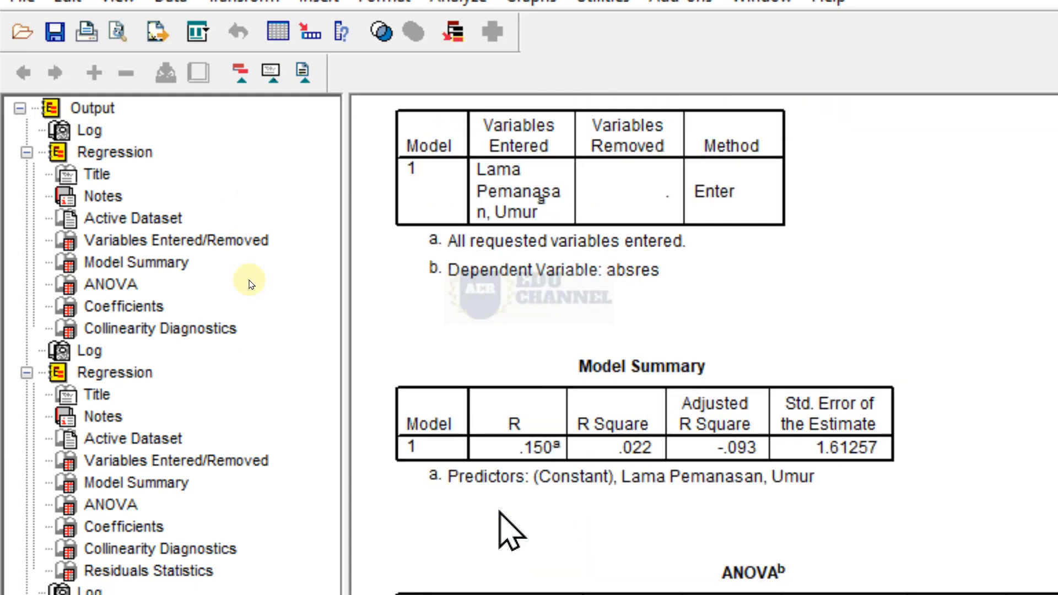
{"action": "scroll", "coordinate": [592, 380], "scroll_direction": "down", "scroll_amount": 3}
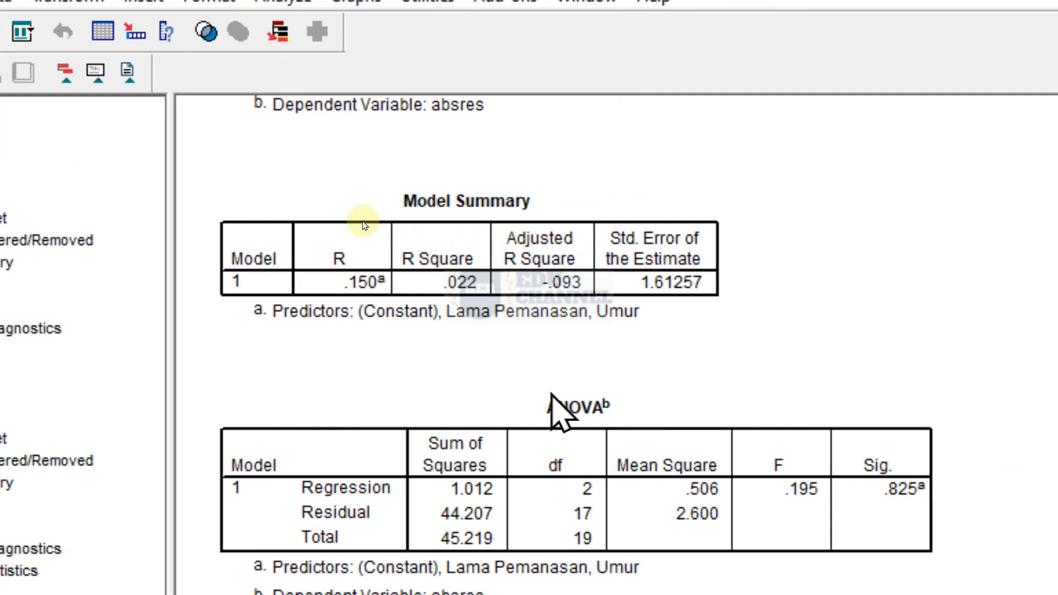
{"action": "scroll", "coordinate": [556, 407], "scroll_direction": "down", "scroll_amount": 3}
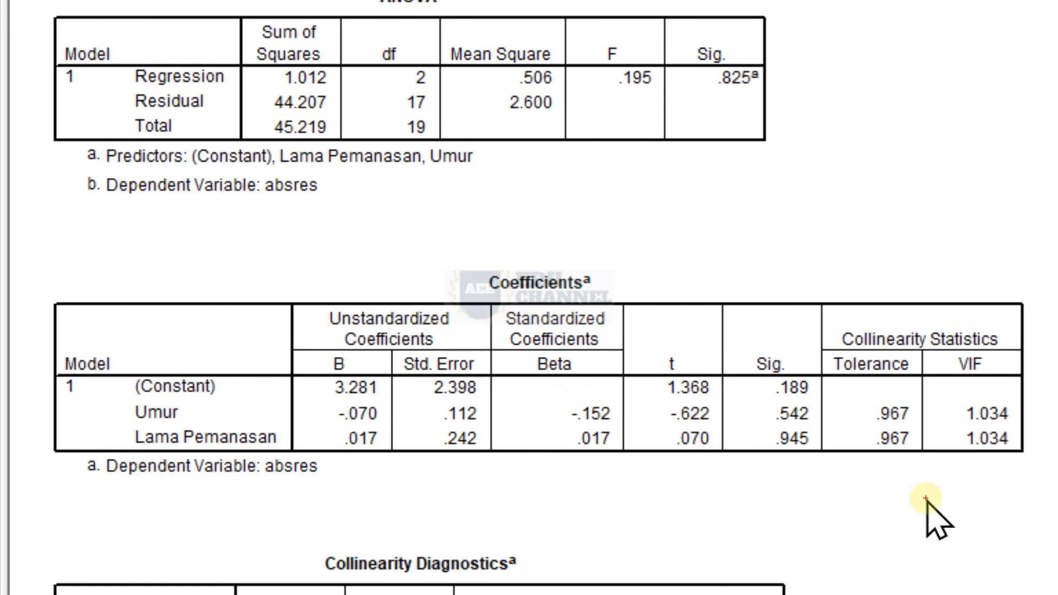
{"action": "mouse_move", "coordinate": [485, 291]}
{"action": "left_mouse_down"}
{"action": "mouse_move", "coordinate": [617, 279]}
{"action": "mouse_move", "coordinate": [479, 253]}
{"action": "mouse_move", "coordinate": [487, 291]}
{"action": "left_mouse_up"}
{"action": "mouse_move", "coordinate": [986, 328]}
{"action": "left_mouse_down"}
{"action": "mouse_move", "coordinate": [870, 307]}
{"action": "mouse_move", "coordinate": [931, 504]}
{"action": "mouse_move", "coordinate": [966, 318]}
{"action": "left_mouse_up"}
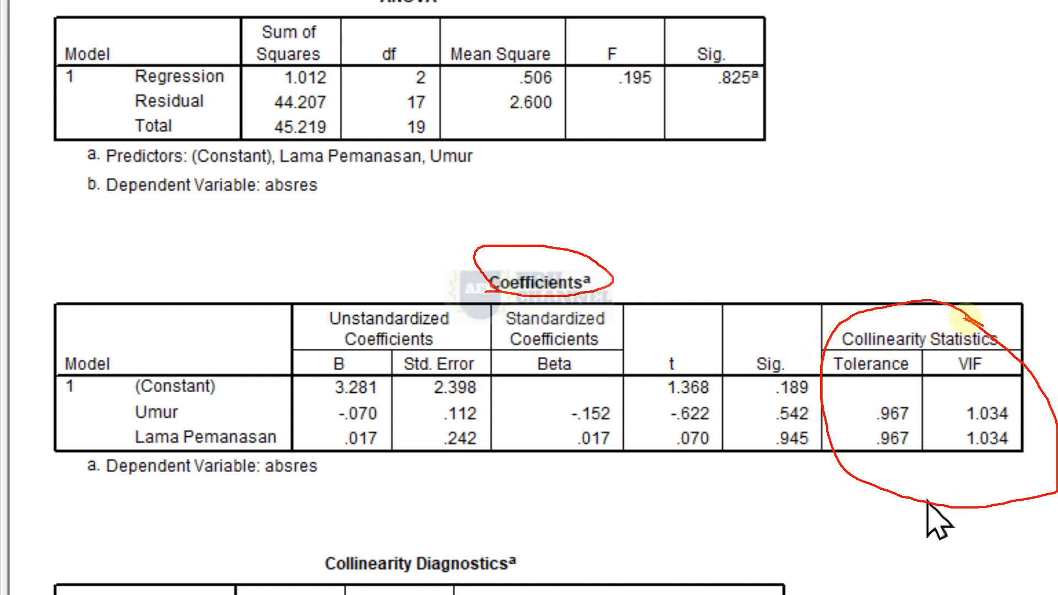
{"action": "mouse_move", "coordinate": [807, 348]}
{"action": "left_mouse_down"}
{"action": "mouse_move", "coordinate": [740, 348]}
{"action": "mouse_move", "coordinate": [763, 451]}
{"action": "mouse_move", "coordinate": [809, 346]}
{"action": "left_mouse_up"}
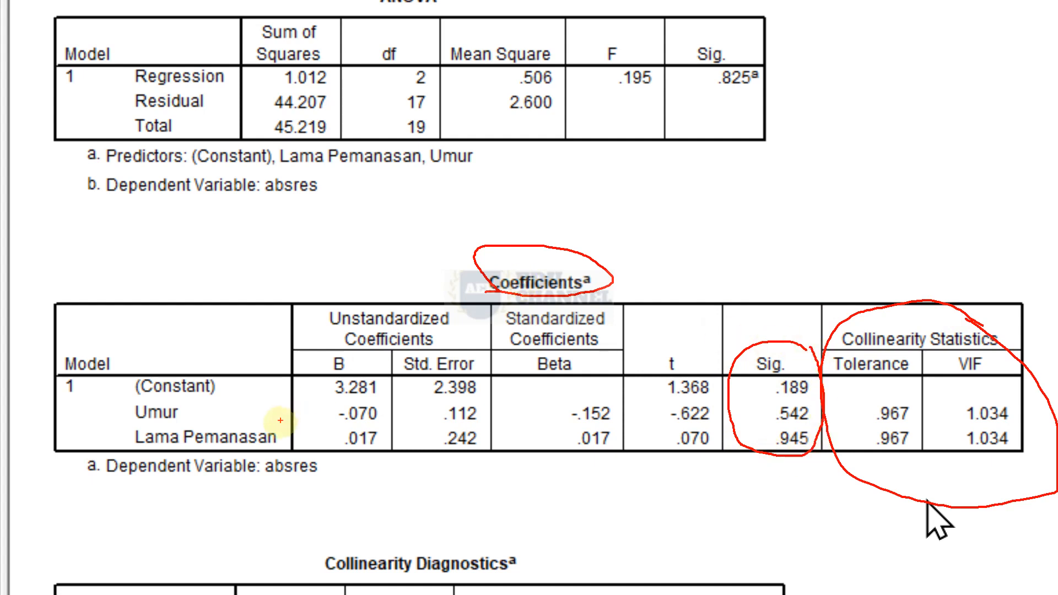
{"action": "left_click_drag", "start_coordinate": [128, 477], "coordinate": [197, 477]}
{"action": "left_click_drag", "start_coordinate": [268, 479], "coordinate": [348, 478]}
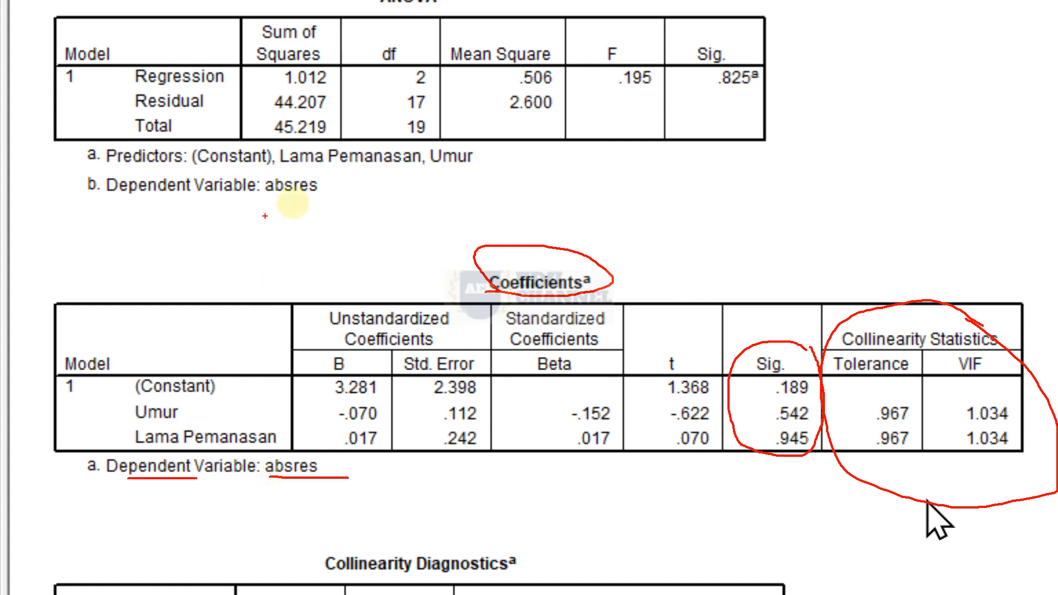
Write the on-screen note "uji heteroskedastisitas = nilai SIG > 0,05" above the Coefficients table.
{"action": "left_click", "coordinate": [357, 187]}
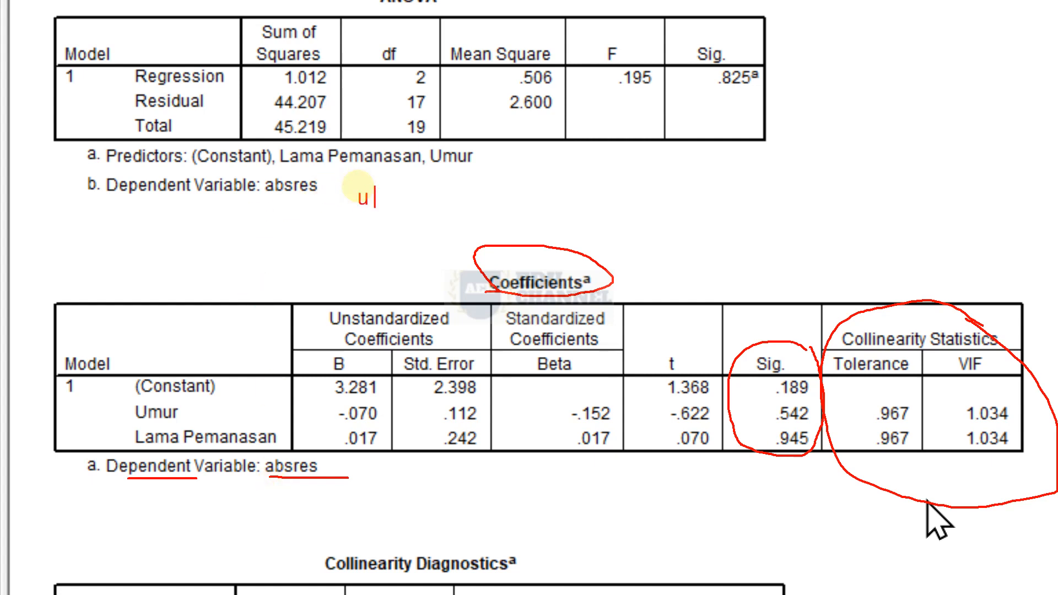
{"action": "type", "text": "uji hete"}
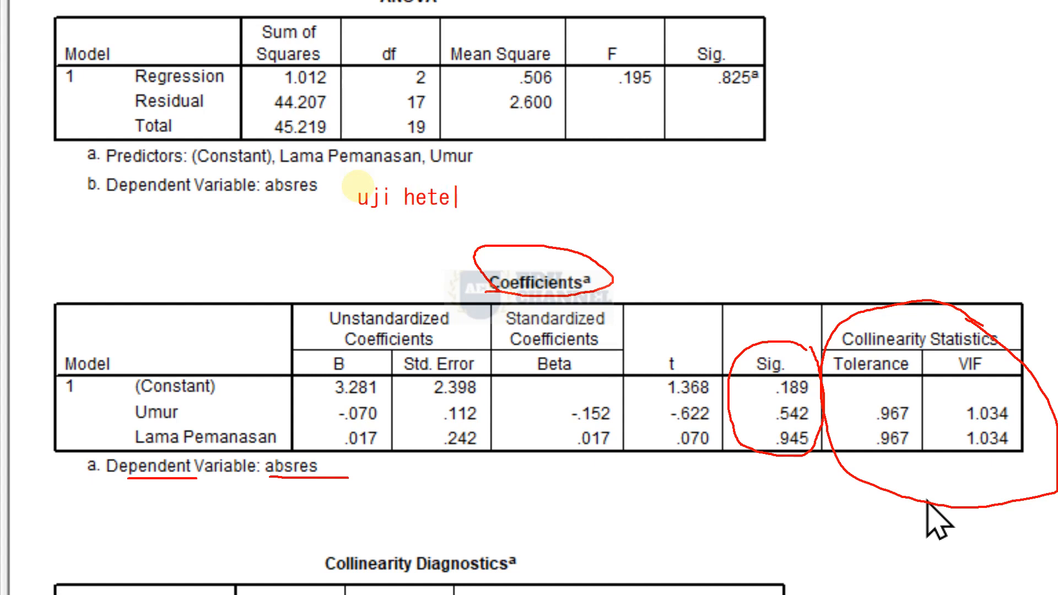
{"action": "type", "text": "roskeda"}
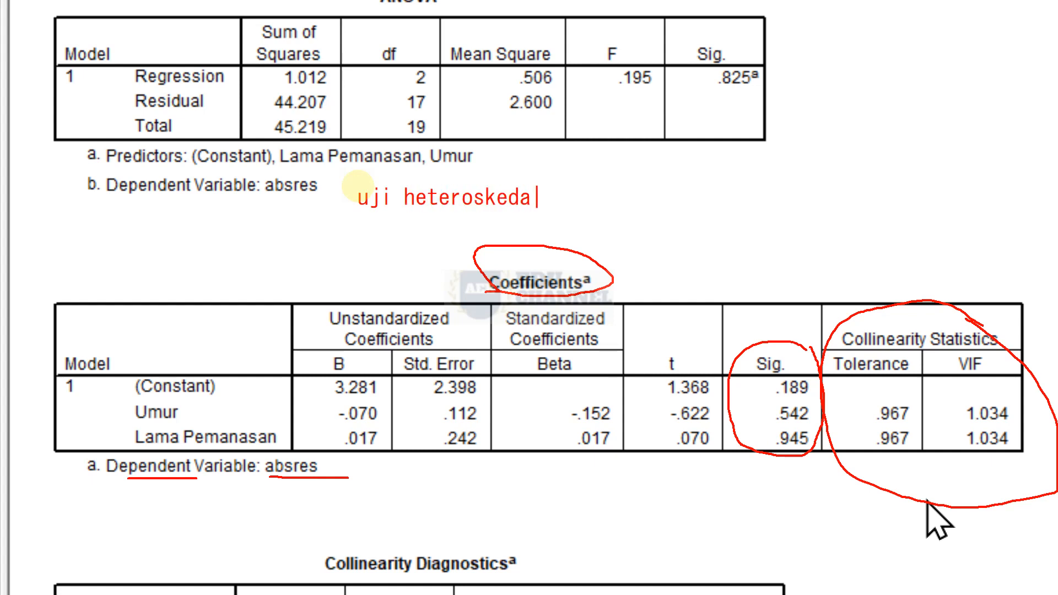
{"action": "type", "text": "stisitas"}
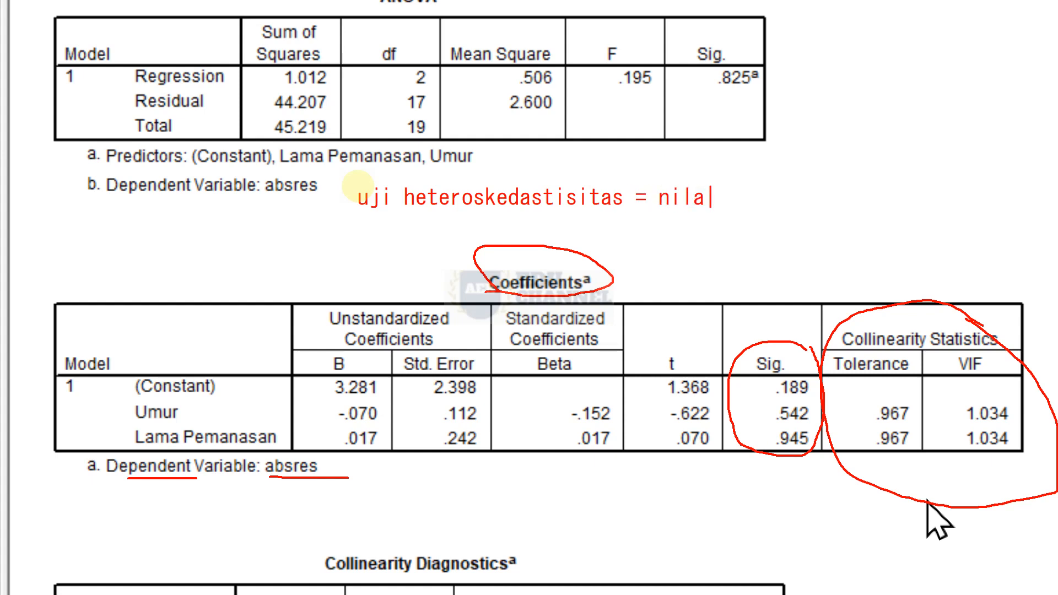
{"action": "type", "text": "= nilai SIG > 0,05"}
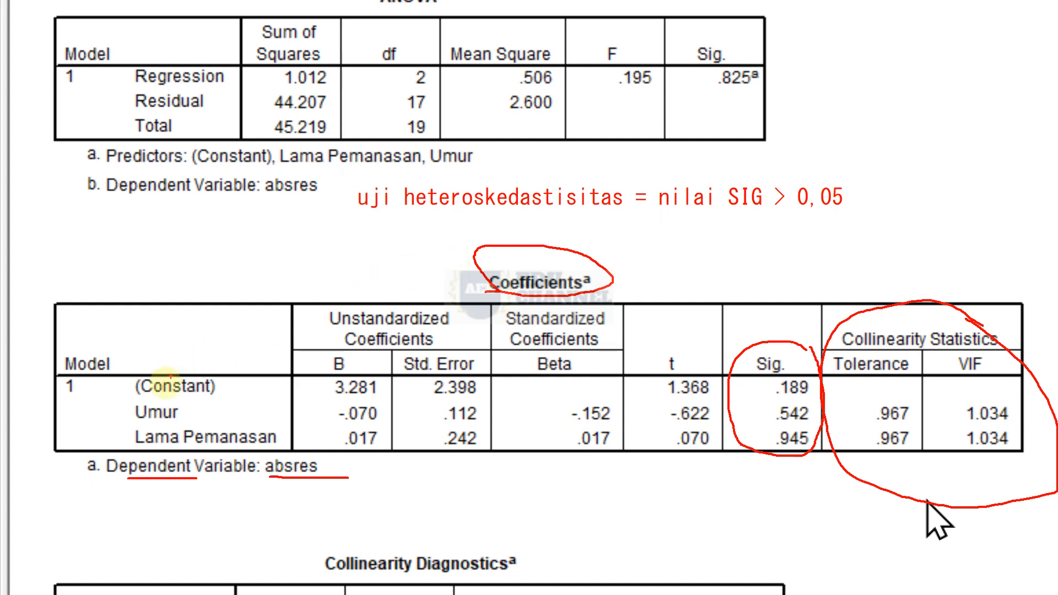
Mark Umur and Lama Pemanasan in the Coefficients table and draw lines linking their Sig. values to the 0,05 criterion.
{"action": "left_click_drag", "start_coordinate": [138, 427], "coordinate": [196, 417]}
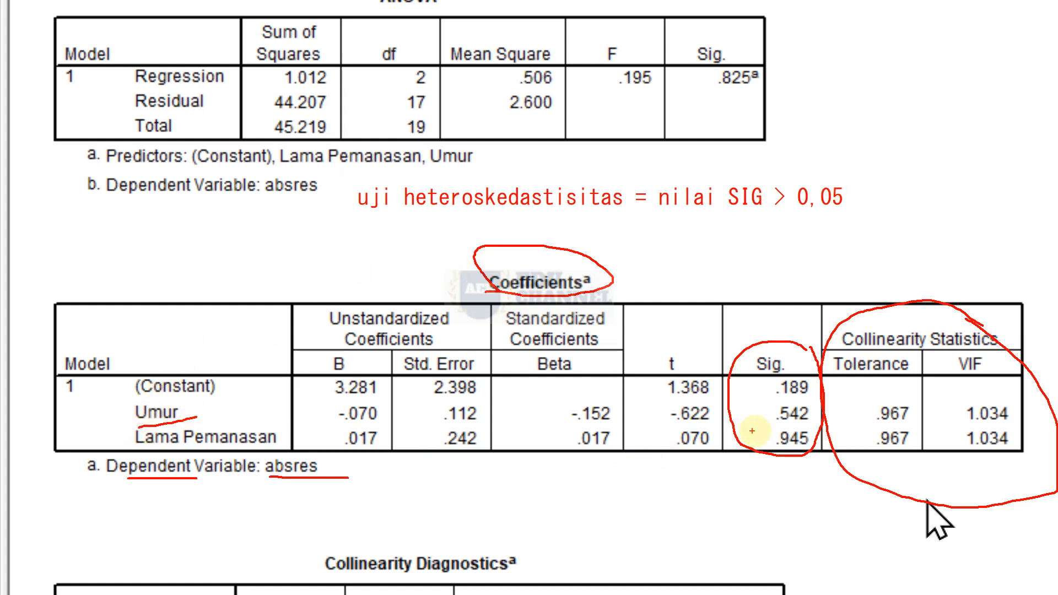
{"action": "mouse_move", "coordinate": [746, 419]}
{"action": "left_mouse_down"}
{"action": "mouse_move", "coordinate": [807, 435]}
{"action": "mouse_move", "coordinate": [821, 411]}
{"action": "mouse_move", "coordinate": [796, 392]}
{"action": "mouse_move", "coordinate": [756, 409]}
{"action": "mouse_move", "coordinate": [738, 358]}
{"action": "mouse_move", "coordinate": [804, 220]}
{"action": "left_mouse_up"}
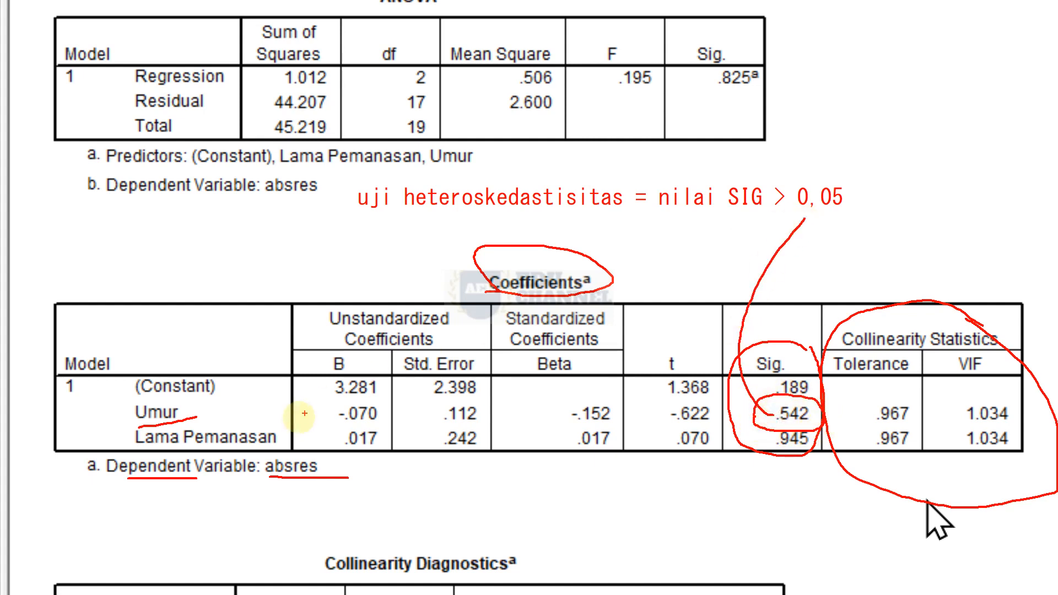
{"action": "mouse_move", "coordinate": [275, 433]}
{"action": "left_mouse_down"}
{"action": "mouse_move", "coordinate": [124, 424]}
{"action": "mouse_move", "coordinate": [245, 448]}
{"action": "left_mouse_up"}
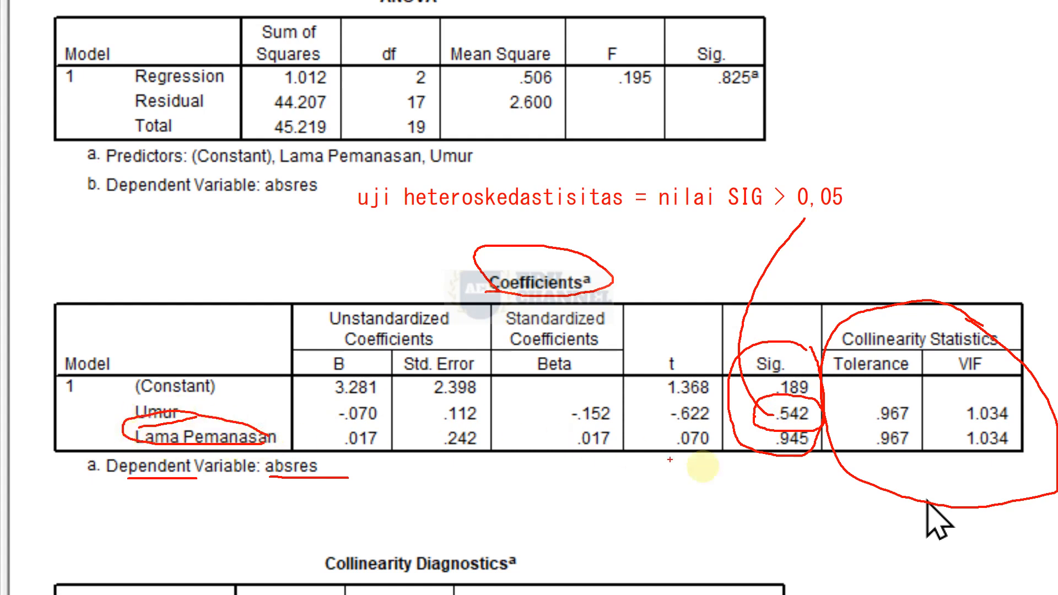
{"action": "mouse_move", "coordinate": [799, 426]}
{"action": "left_mouse_down"}
{"action": "mouse_move", "coordinate": [771, 425]}
{"action": "mouse_move", "coordinate": [759, 441]}
{"action": "mouse_move", "coordinate": [824, 451]}
{"action": "mouse_move", "coordinate": [821, 437]}
{"action": "mouse_move", "coordinate": [777, 439]}
{"action": "mouse_move", "coordinate": [829, 204]}
{"action": "left_mouse_up"}
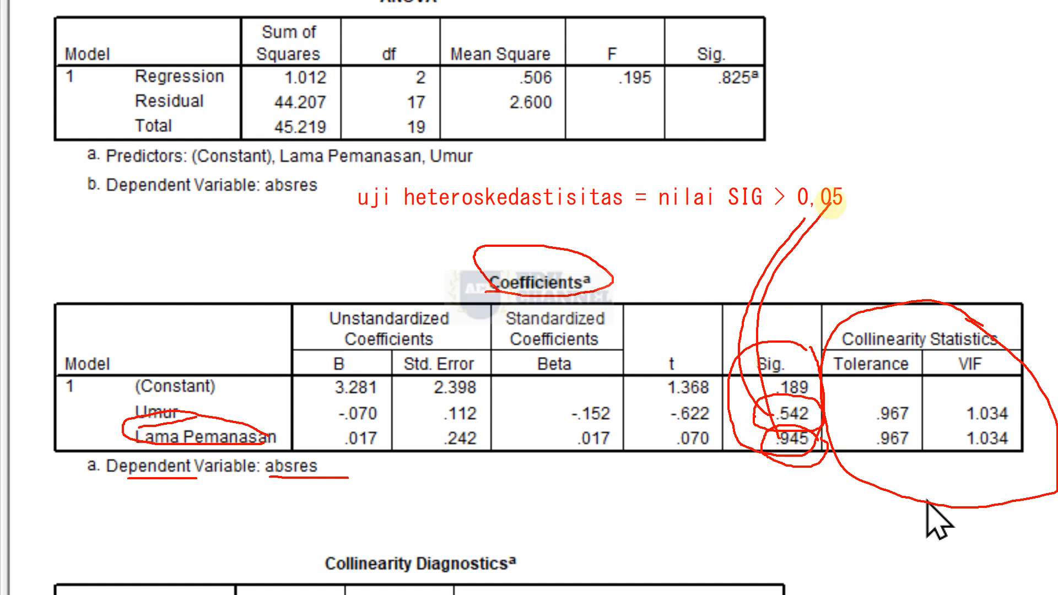
Write the conclusion "simpulkan data penelitian terbebas dari masalah heteroskedastisitas" below the criterion note.
{"action": "left_click", "coordinate": [109, 225]}
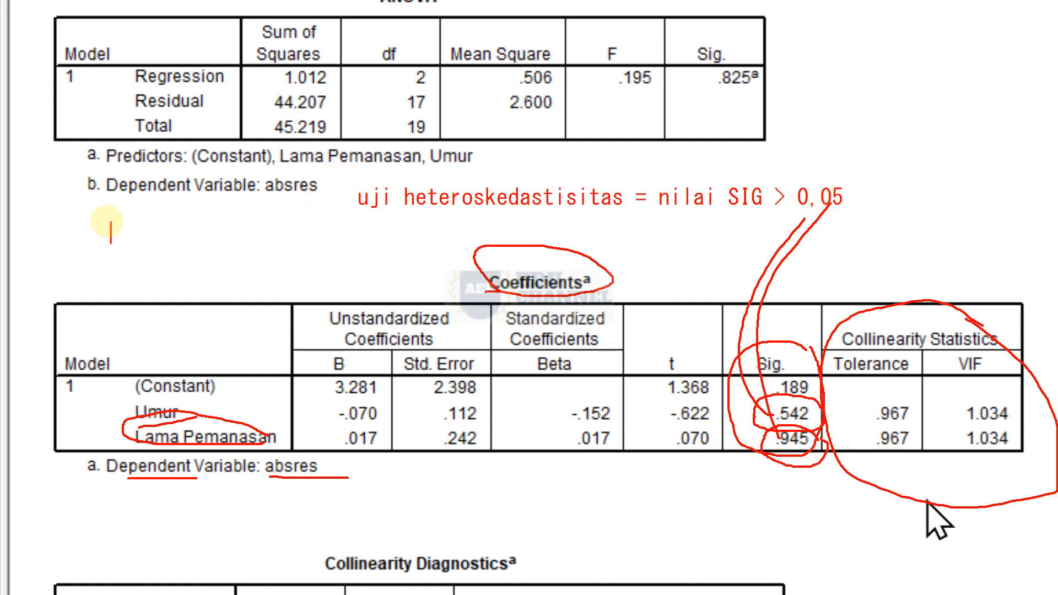
{"action": "type", "text": "simpul"}
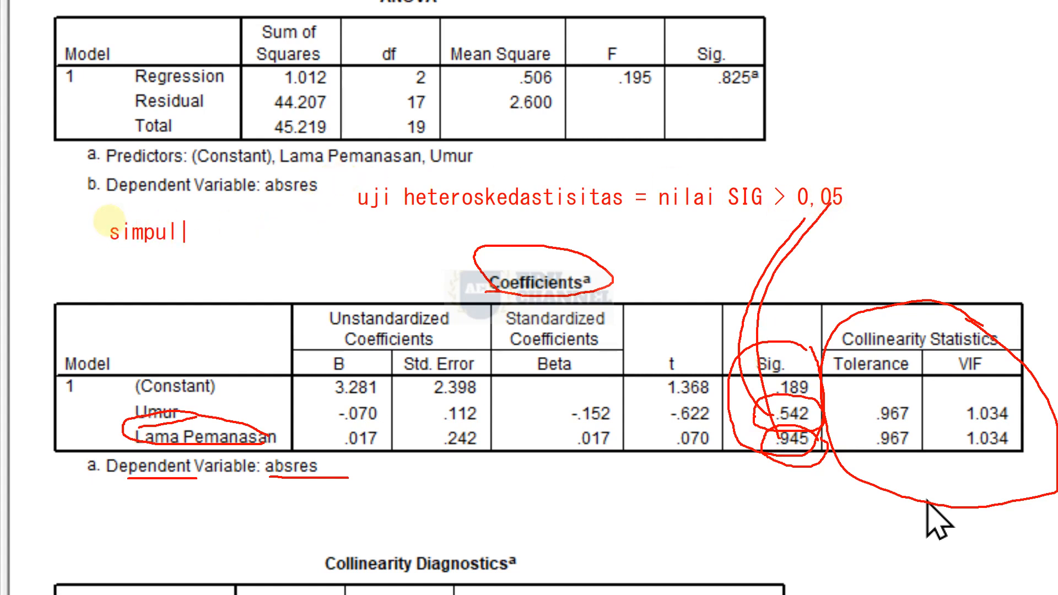
{"action": "type", "text": "kan datan p"}
{"action": "key", "text": "BackSpace"}
{"action": "key", "text": "BackSpace"}
{"action": "key", "text": "BackSpace"}
{"action": "type", "text": "penelitian te"}
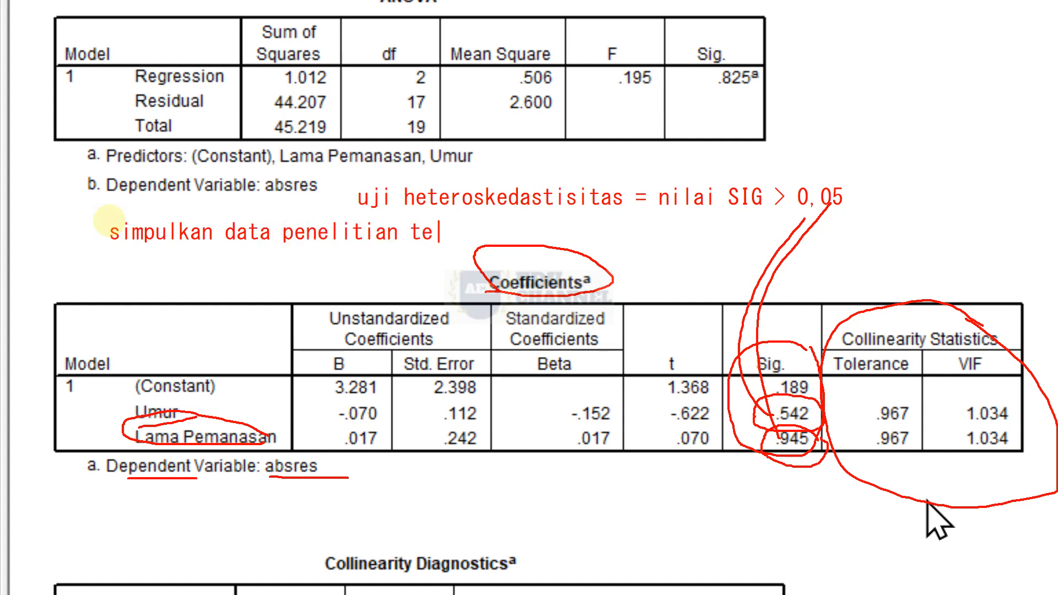
{"action": "type", "text": "rbebas dari mas"}
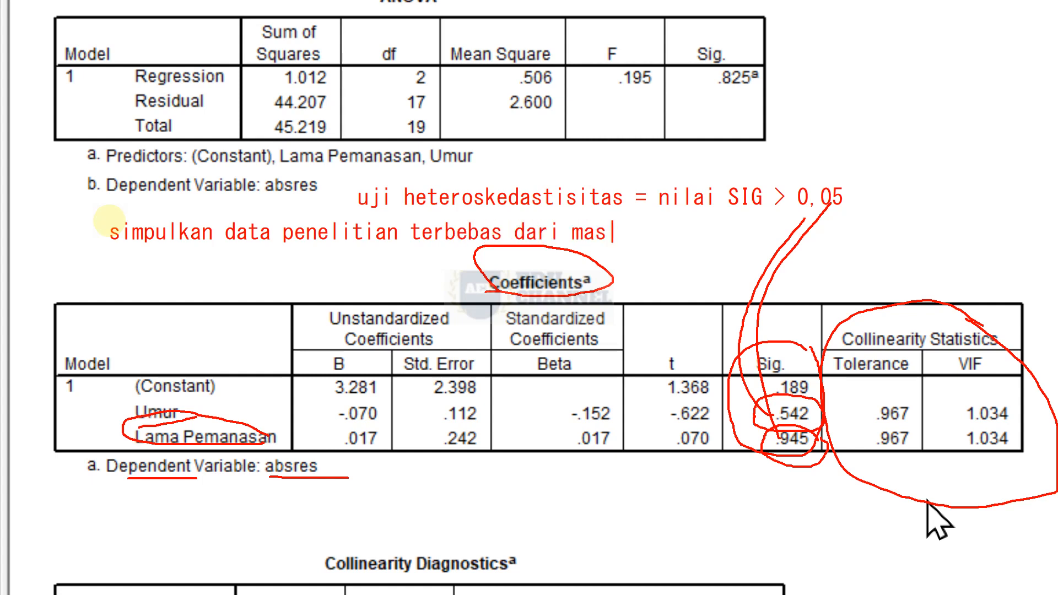
{"action": "type", "text": "alah heteroskeda"}
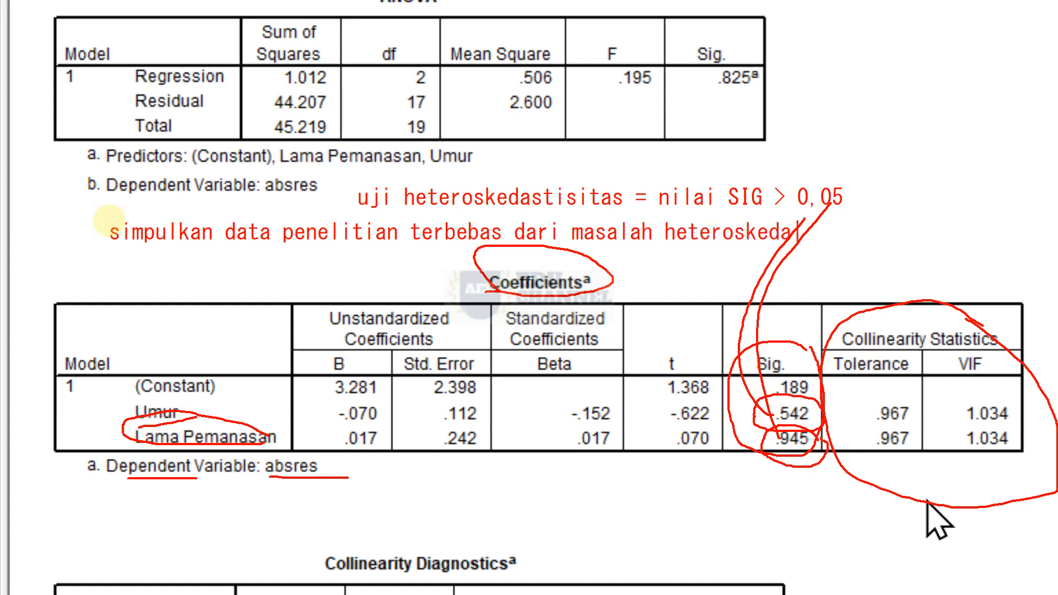
{"action": "type", "text": "stisitas"}
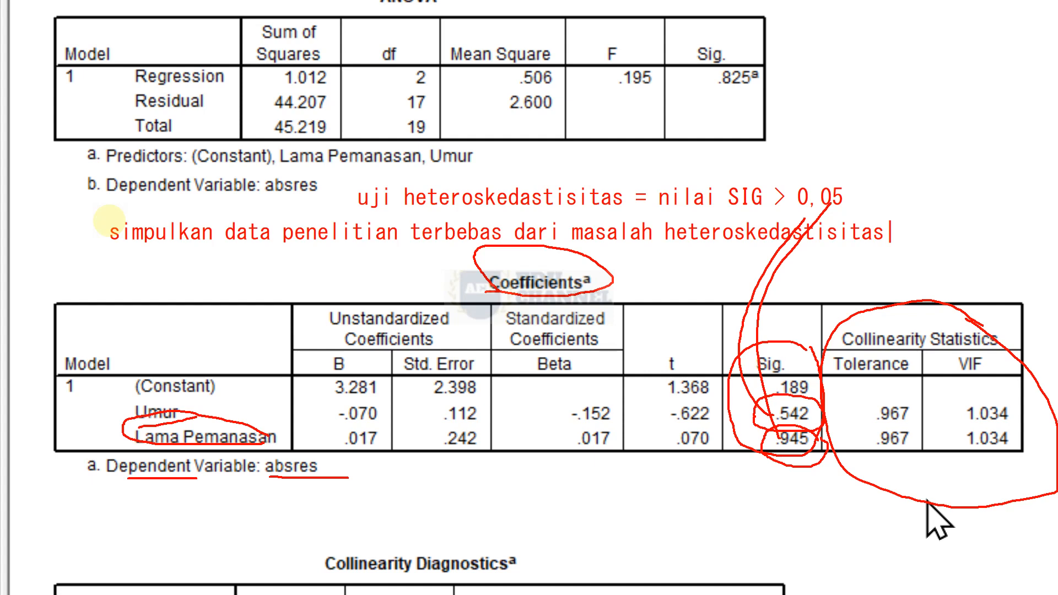
Clear the on-screen annotations and return to the full output view.
{"action": "key", "text": "Escape"}
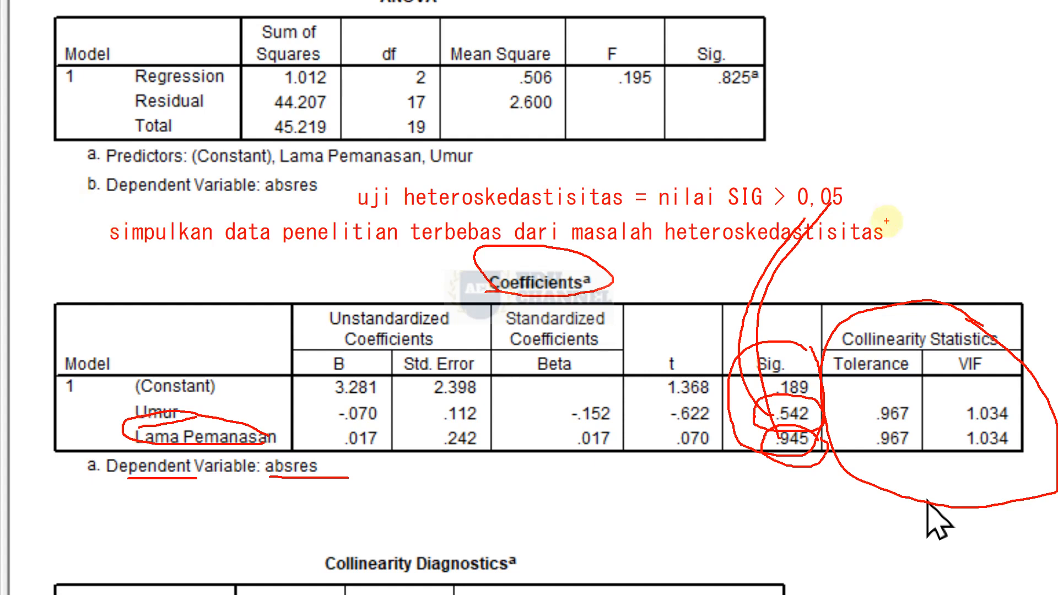
{"action": "key", "text": "Escape"}
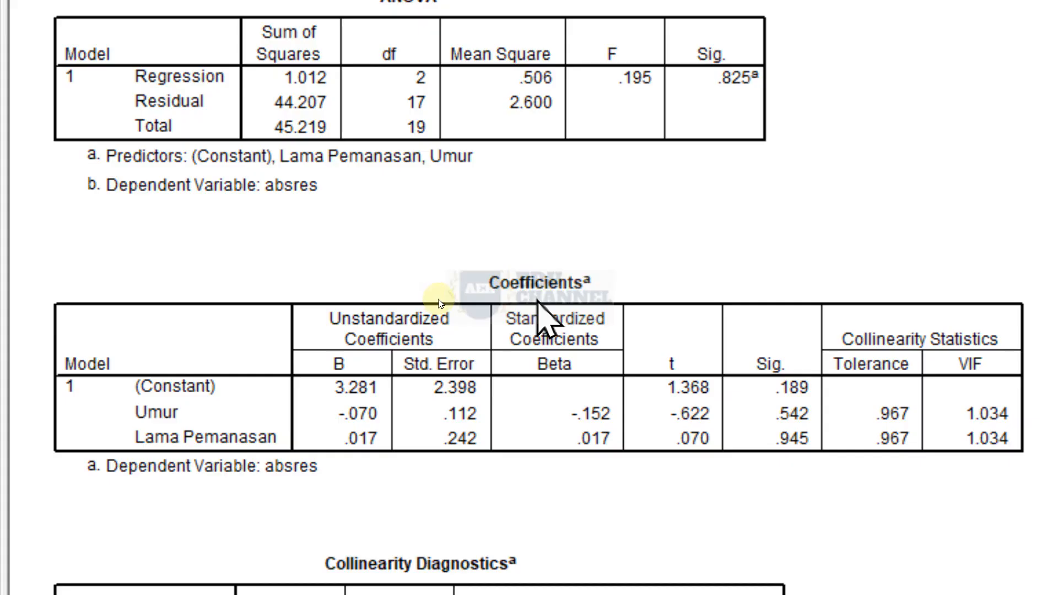
{"action": "key", "text": "Escape"}
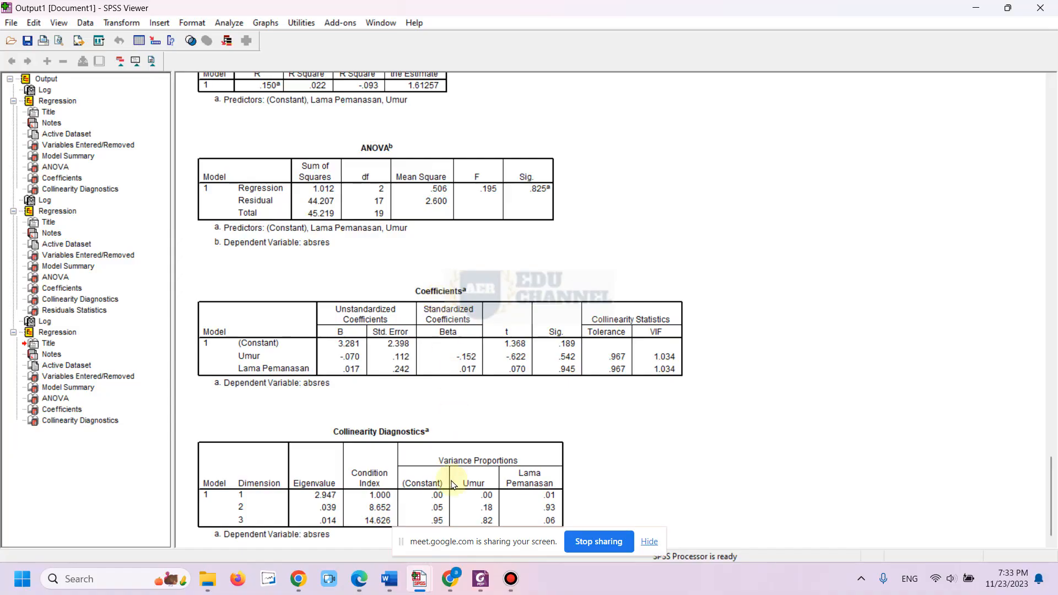
Switch to the web tutorial in Edge and review the Normalitas section's steps for saving unstandardized residuals from a linear regression.
{"action": "left_click", "coordinate": [450, 578]}
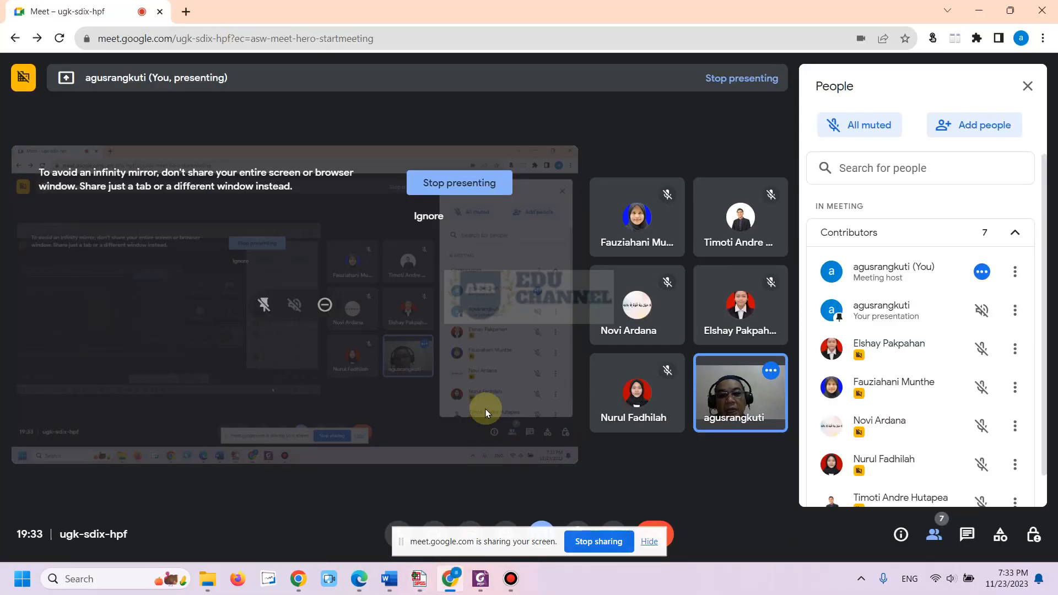
{"action": "left_click", "coordinate": [359, 578]}
{"action": "scroll", "coordinate": [538, 318], "scroll_direction": "down", "scroll_amount": 20}
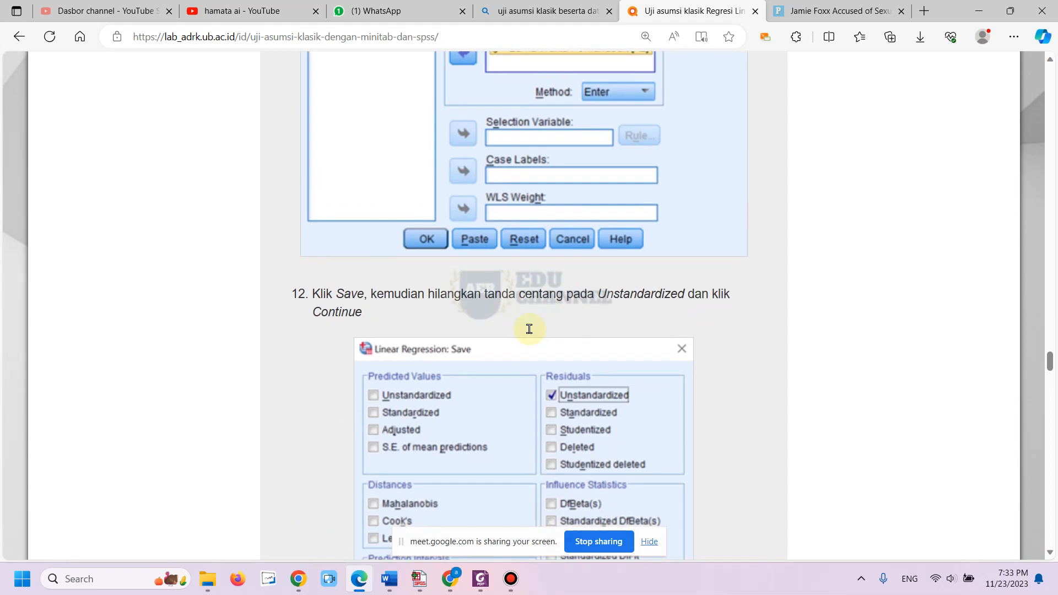
{"action": "scroll", "coordinate": [529, 332], "scroll_direction": "down", "scroll_amount": 7}
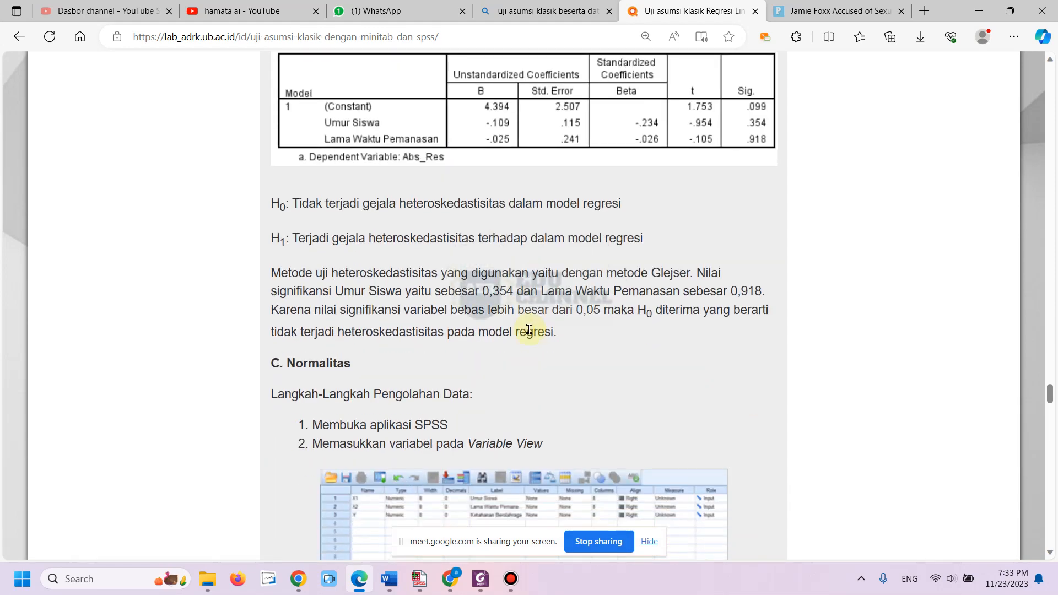
{"action": "scroll", "coordinate": [530, 333], "scroll_direction": "down", "scroll_amount": 1}
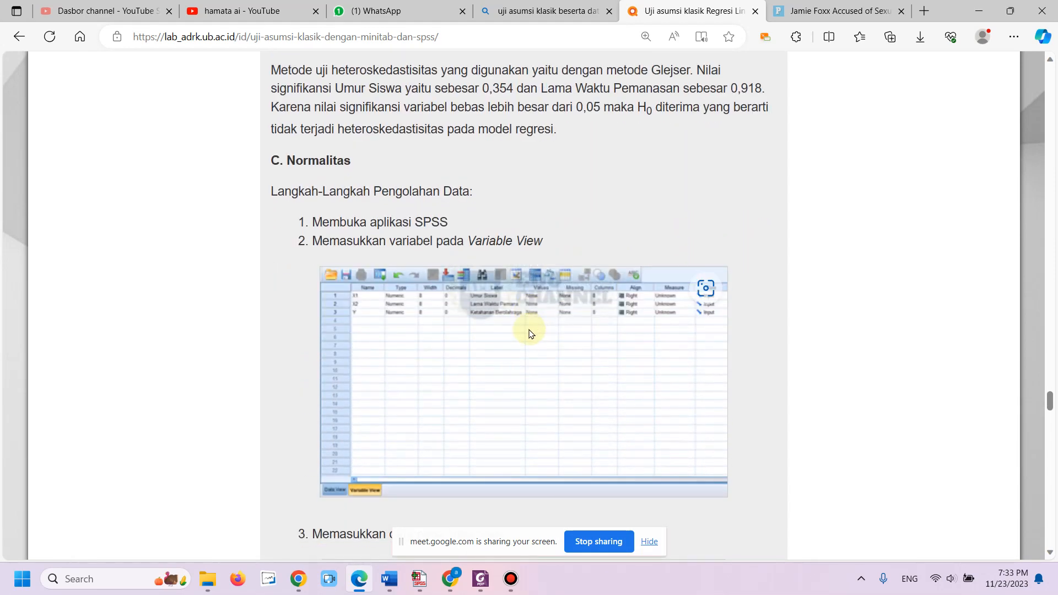
{"action": "scroll", "coordinate": [529, 332], "scroll_direction": "down", "scroll_amount": 3}
{"action": "scroll", "coordinate": [530, 332], "scroll_direction": "down", "scroll_amount": 4}
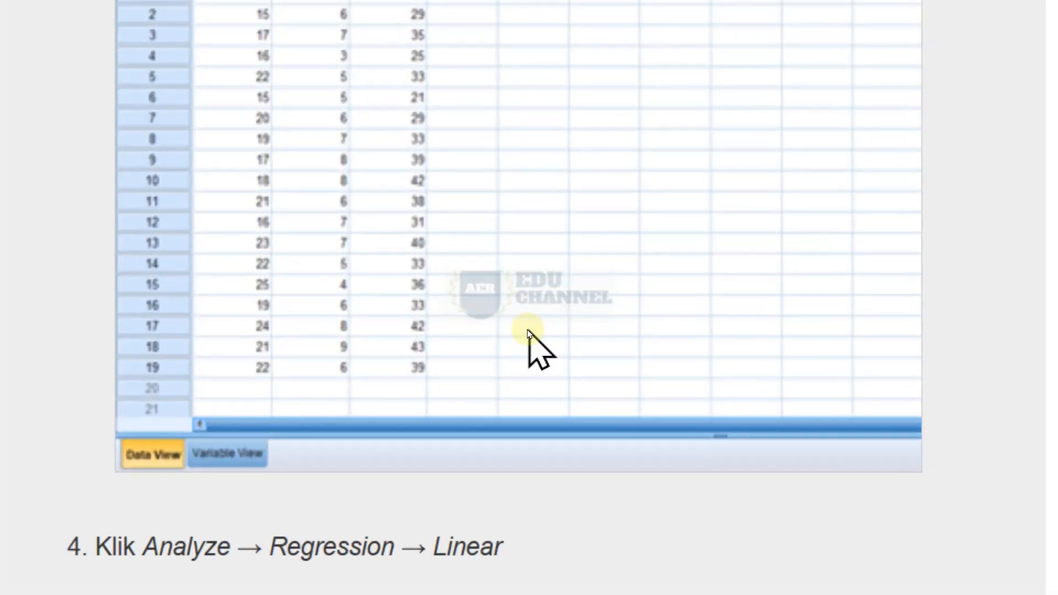
{"action": "scroll", "coordinate": [527, 333], "scroll_direction": "down", "scroll_amount": 7}
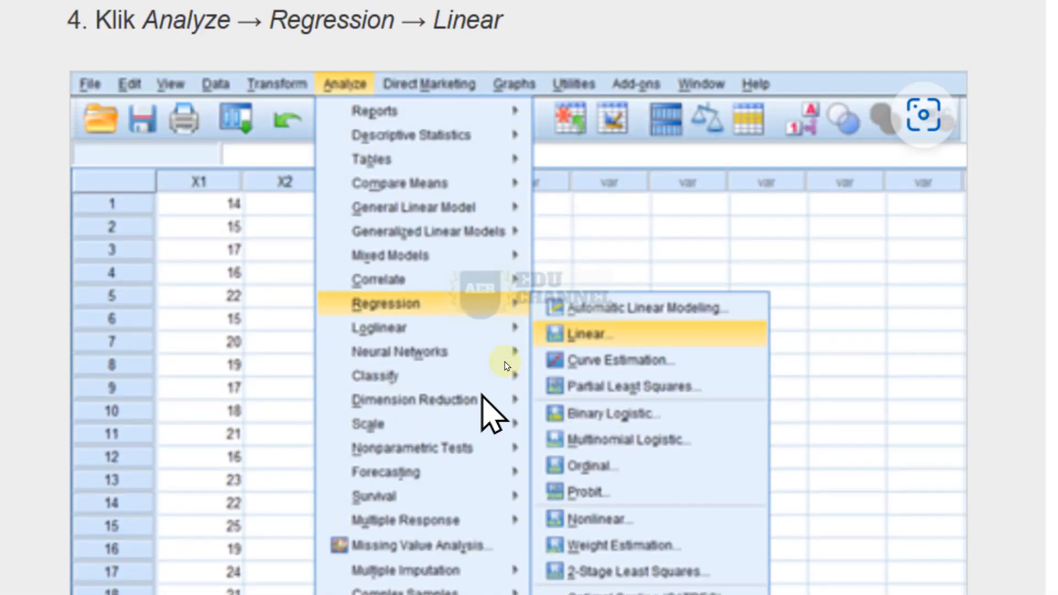
{"action": "scroll", "coordinate": [505, 366], "scroll_direction": "down", "scroll_amount": 8}
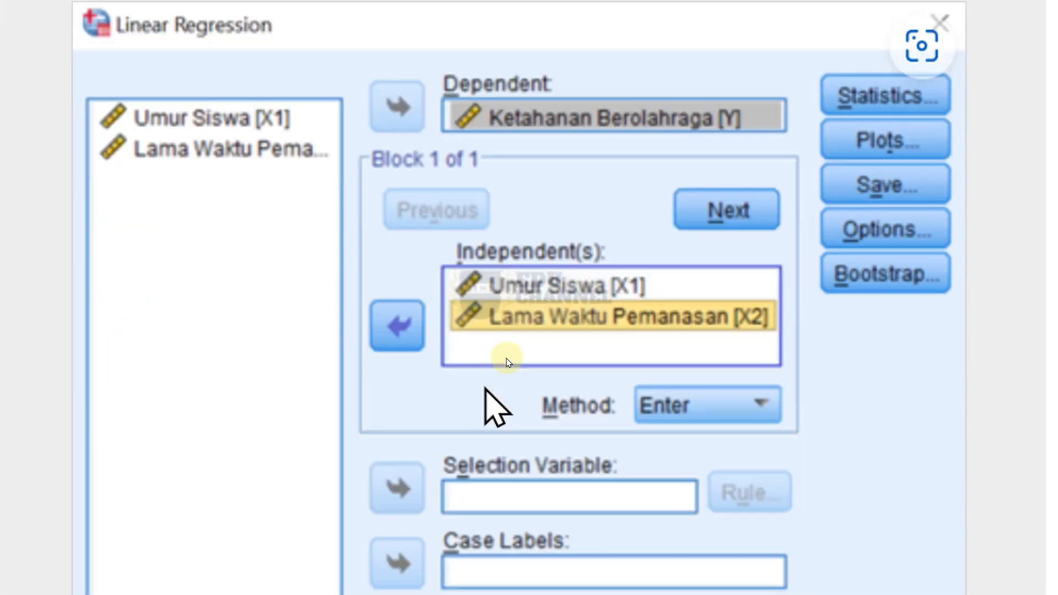
{"action": "scroll", "coordinate": [507, 361], "scroll_direction": "down", "scroll_amount": 7}
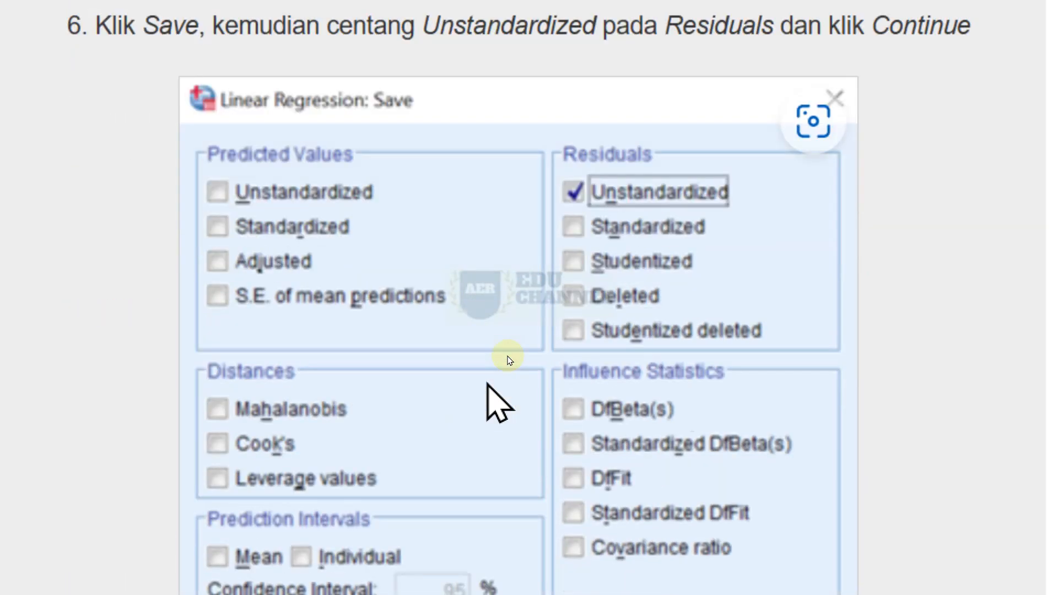
{"action": "scroll", "coordinate": [507, 357], "scroll_direction": "up", "scroll_amount": 3}
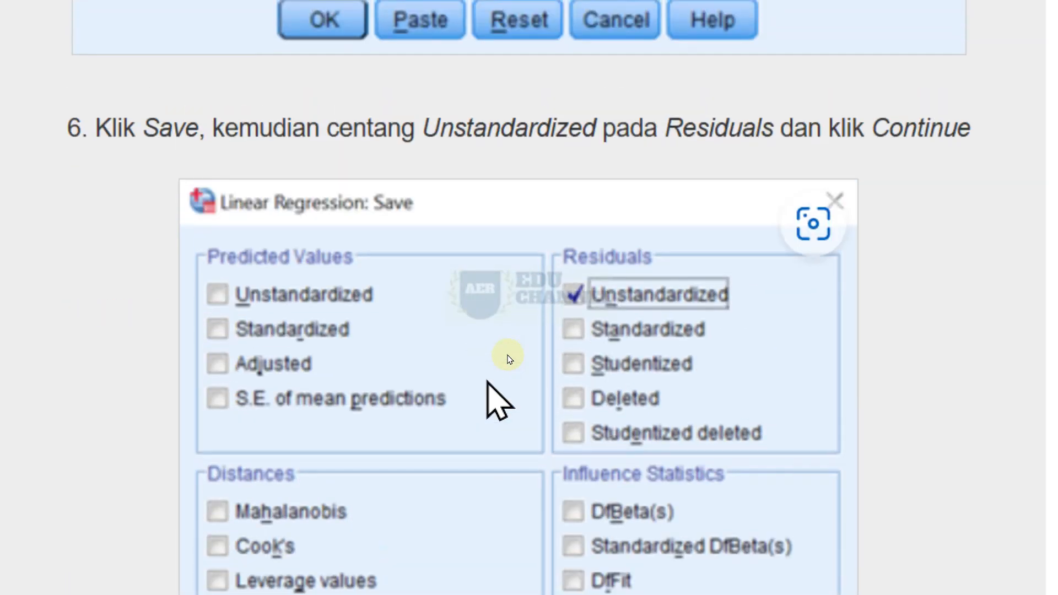
Read the tutorial's Explore steps for the residual normality test, through to the Tests of Normality table and its interpretation.
{"action": "scroll", "coordinate": [508, 356], "scroll_direction": "down", "scroll_amount": 7}
{"action": "scroll", "coordinate": [510, 359], "scroll_direction": "down", "scroll_amount": 8}
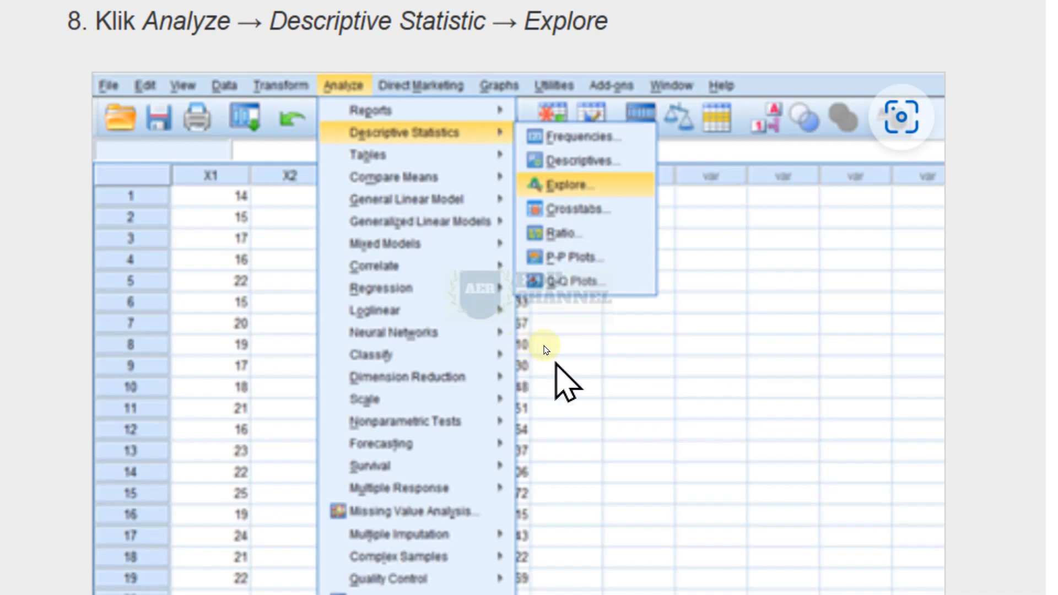
{"action": "scroll", "coordinate": [561, 364], "scroll_direction": "down", "scroll_amount": 10}
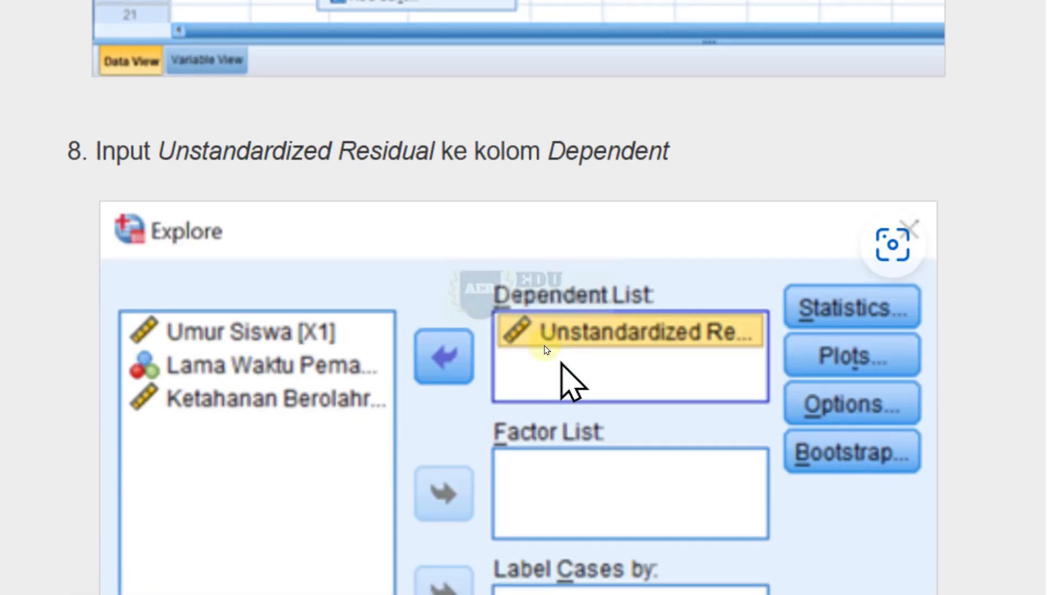
{"action": "scroll", "coordinate": [572, 380], "scroll_direction": "down", "scroll_amount": 4}
{"action": "scroll", "coordinate": [571, 380], "scroll_direction": "up", "scroll_amount": 8}
{"action": "scroll", "coordinate": [572, 380], "scroll_direction": "down", "scroll_amount": 12}
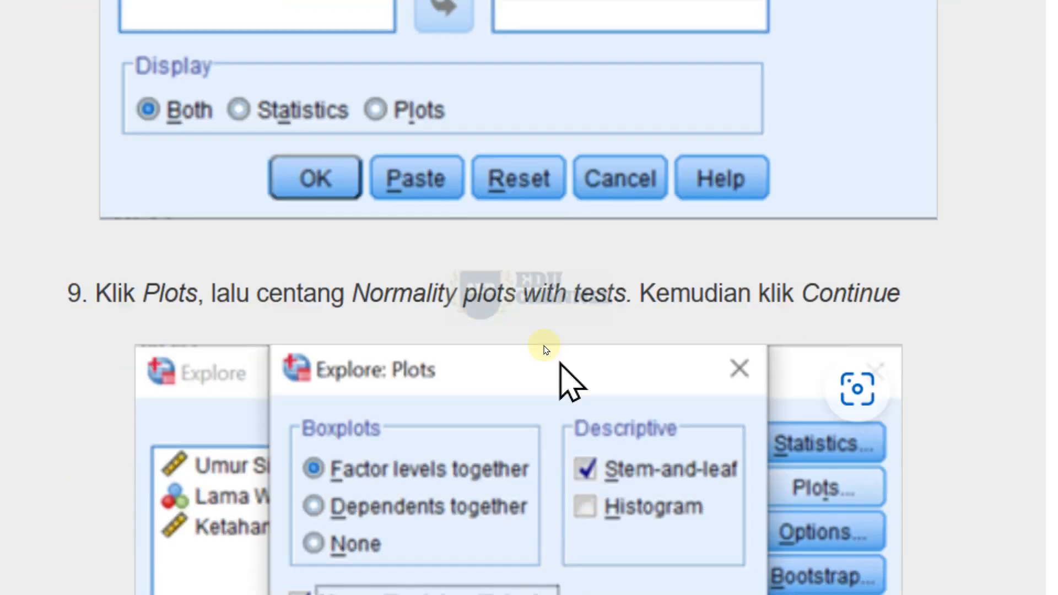
{"action": "scroll", "coordinate": [544, 349], "scroll_direction": "down", "scroll_amount": 12}
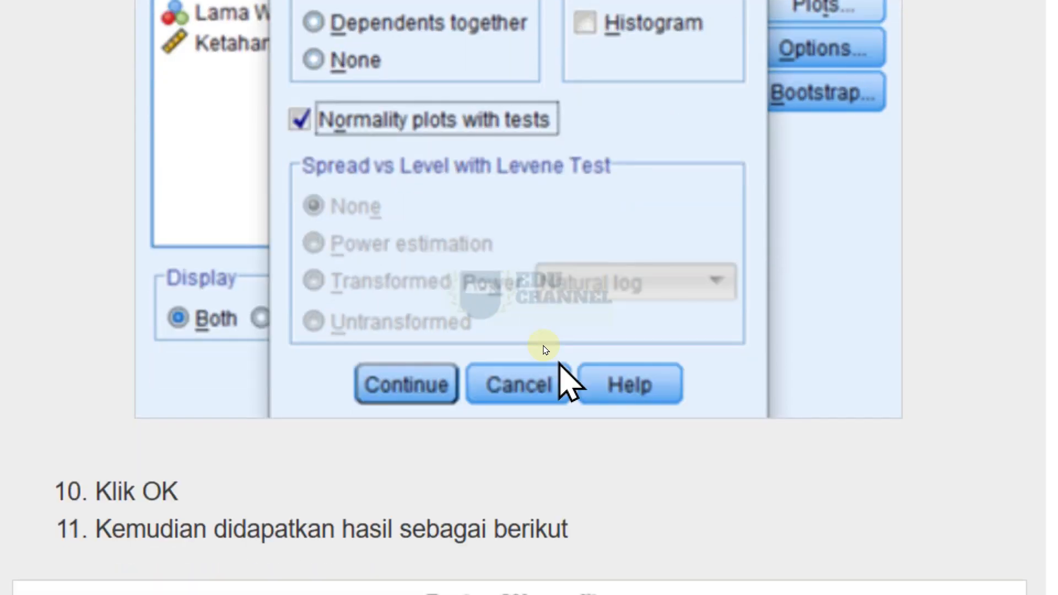
{"action": "scroll", "coordinate": [544, 349], "scroll_direction": "down", "scroll_amount": 4}
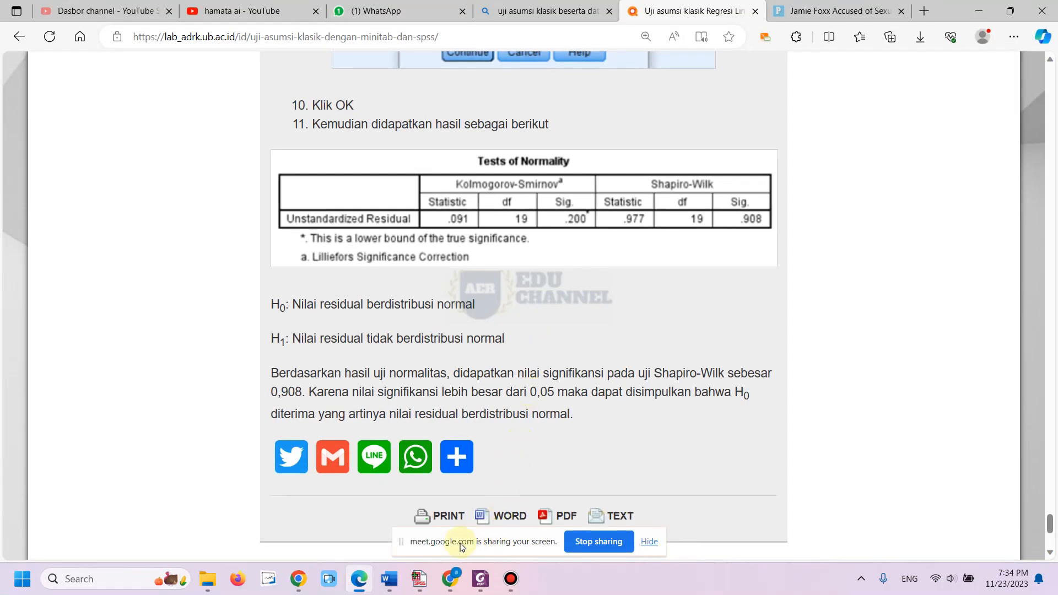
Switch to the SPSS Data Editor and circle the RES_1 column heading.
{"action": "left_click", "coordinate": [420, 578]}
{"action": "left_click", "coordinate": [388, 514]}
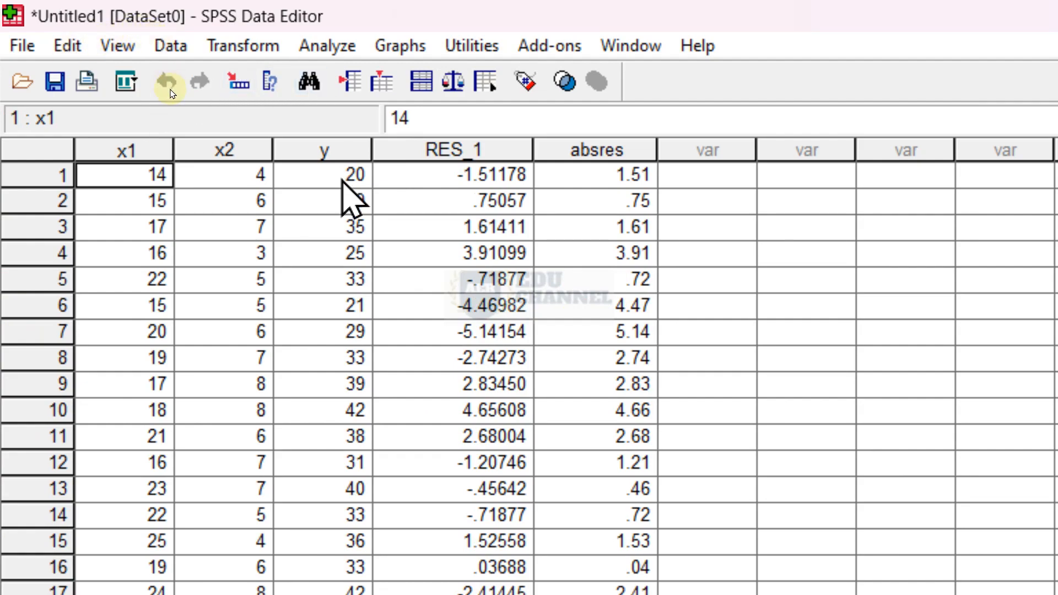
{"action": "mouse_move", "coordinate": [503, 141]}
{"action": "left_mouse_down"}
{"action": "mouse_move", "coordinate": [415, 135]}
{"action": "mouse_move", "coordinate": [485, 161]}
{"action": "mouse_move", "coordinate": [513, 142]}
{"action": "left_mouse_up"}
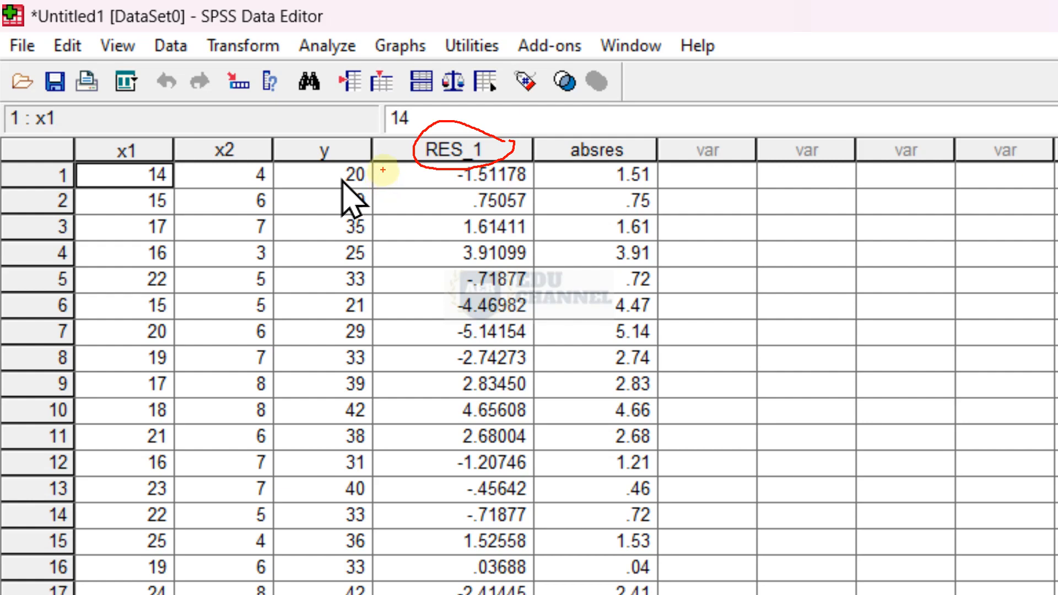
Start an Explore analysis from Descriptive Statistics with Unstandardized Residual [RES_1] in the Dependent List.
{"action": "left_click", "coordinate": [327, 47]}
{"action": "mouse_move", "coordinate": [369, 113]}
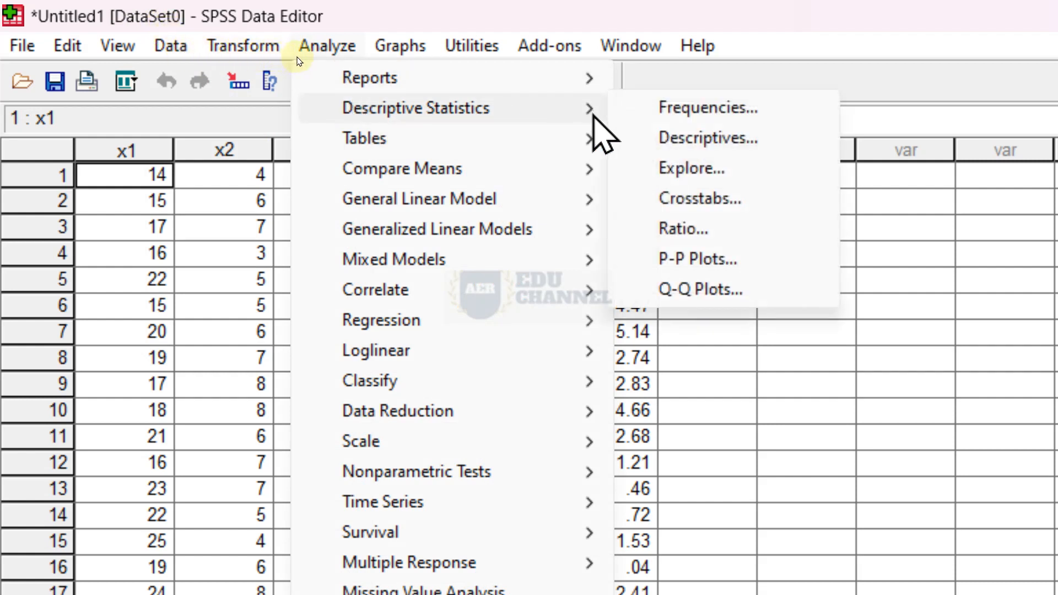
{"action": "left_click", "coordinate": [699, 170]}
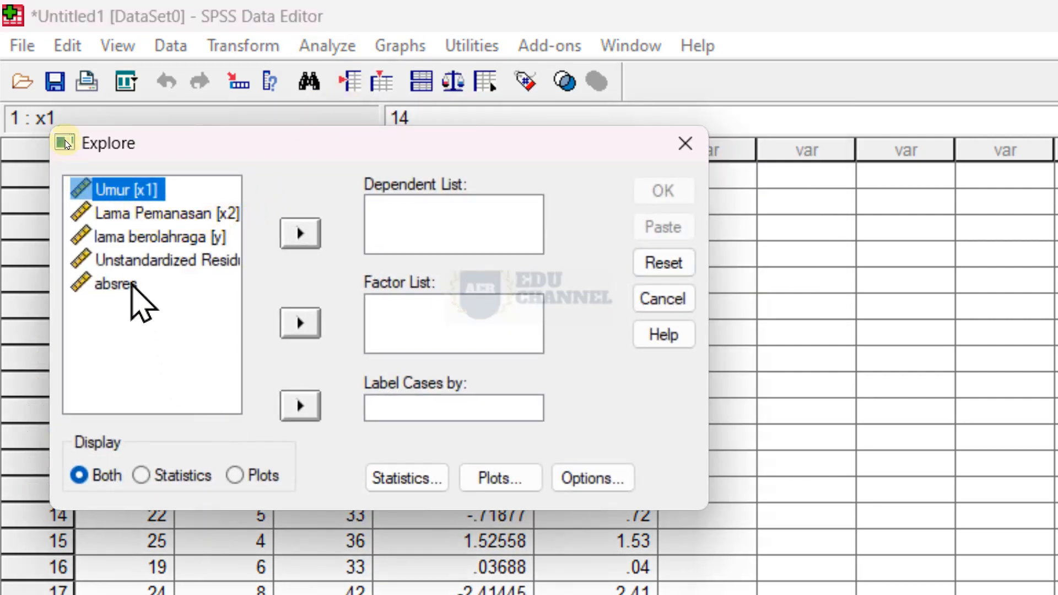
{"action": "left_click", "coordinate": [142, 264]}
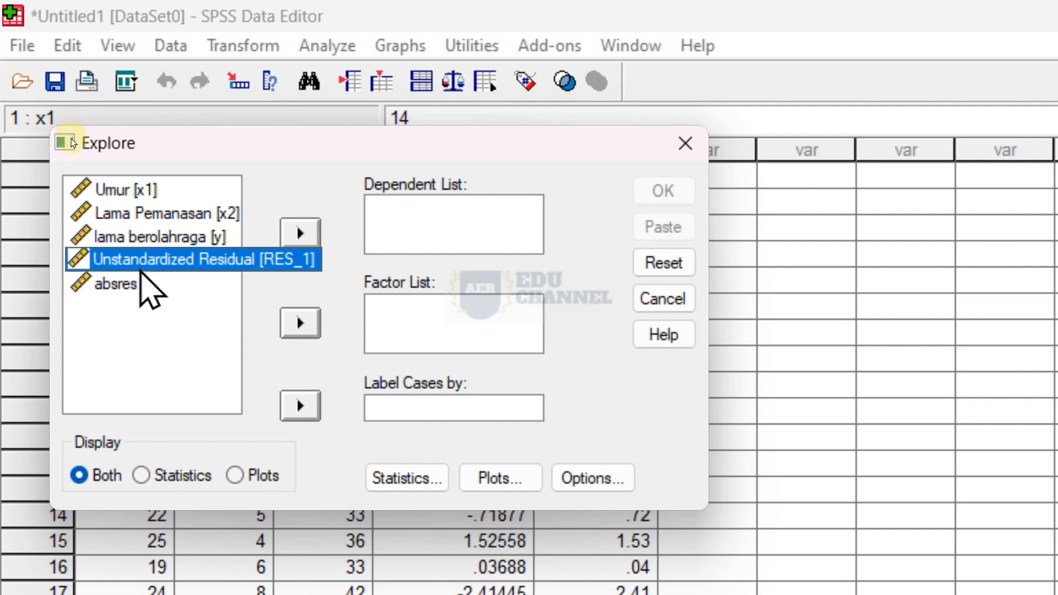
{"action": "left_click", "coordinate": [300, 233]}
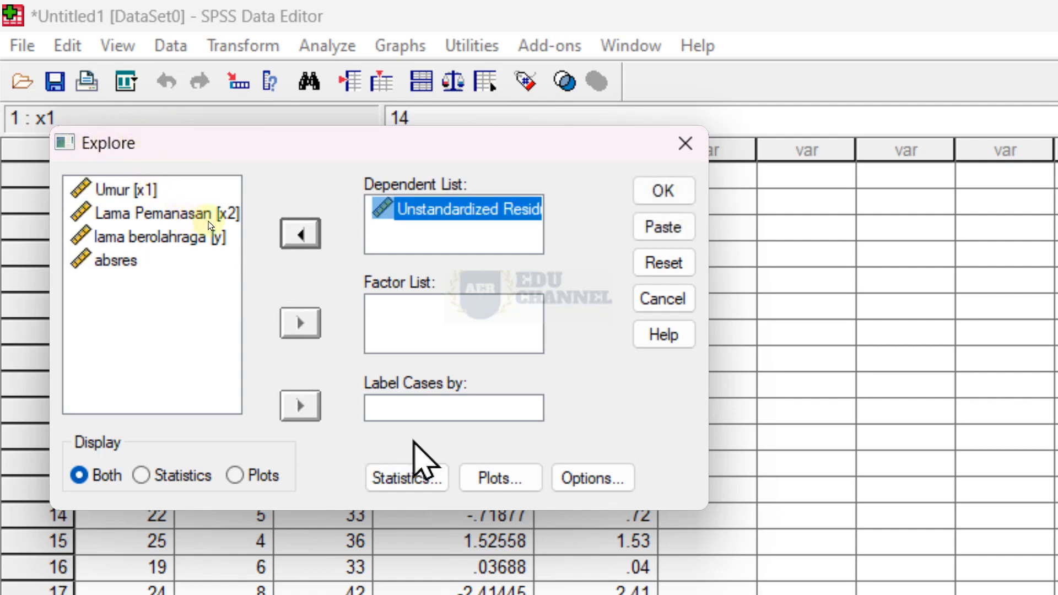
Enable Normality plots with tests in the plot options of the Explore analysis.
{"action": "left_click", "coordinate": [507, 485]}
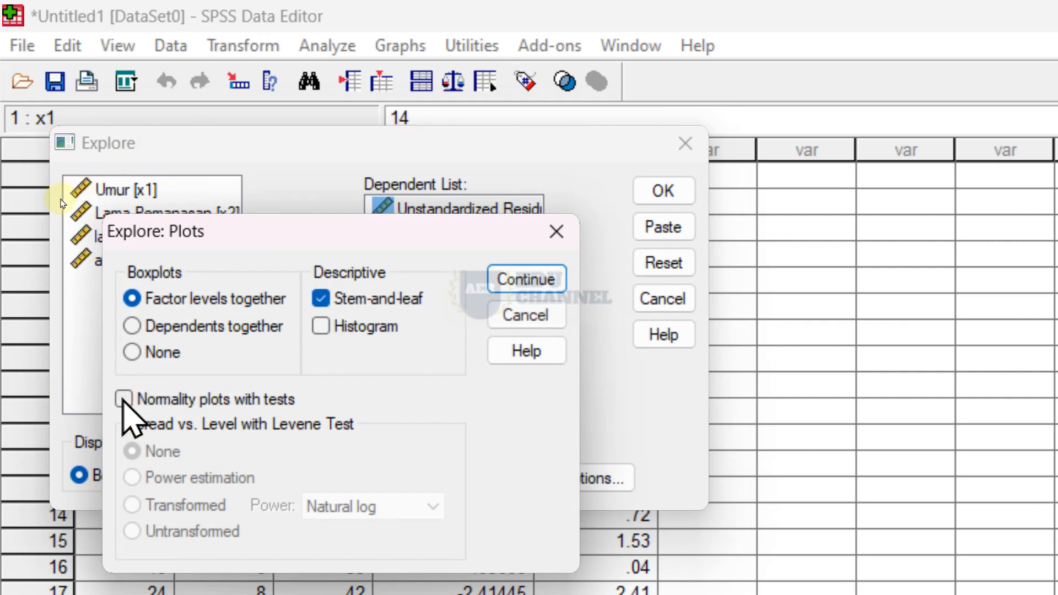
{"action": "left_click", "coordinate": [124, 399]}
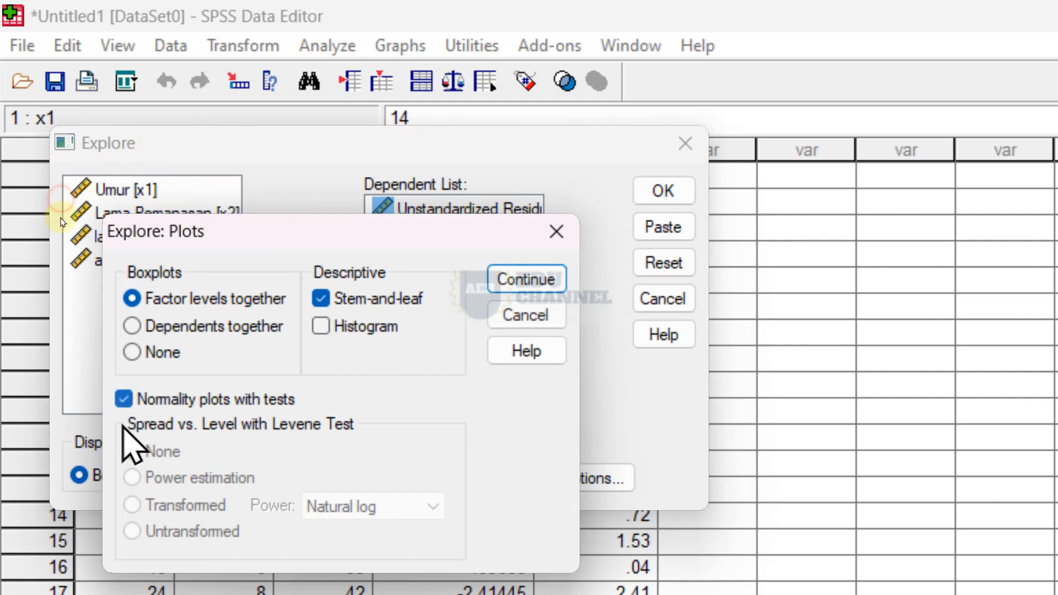
{"action": "left_click", "coordinate": [530, 280]}
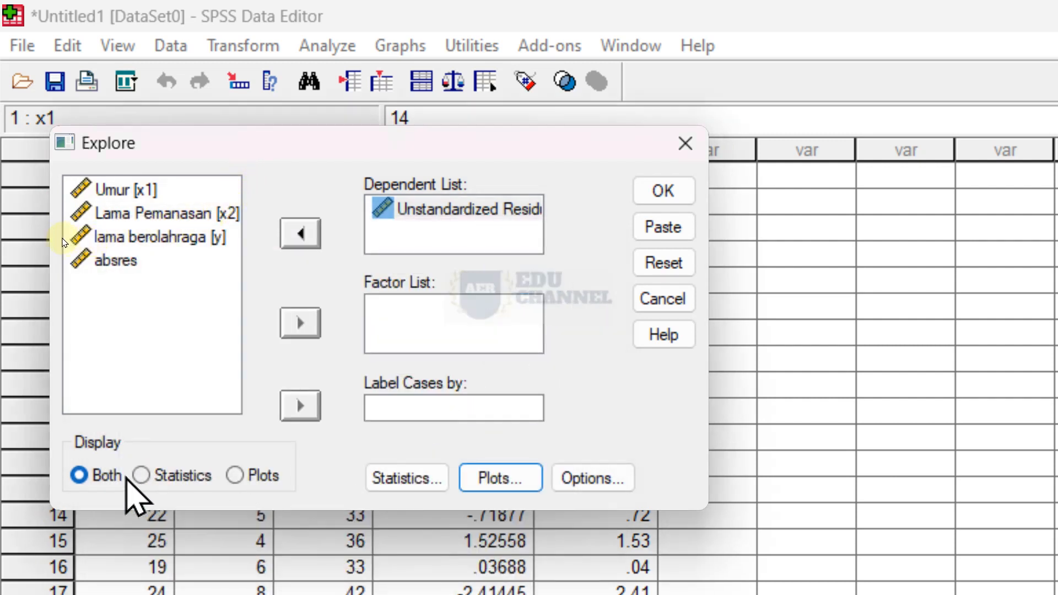
Set the Explore display option to Both and run the analysis.
{"action": "left_click", "coordinate": [236, 475]}
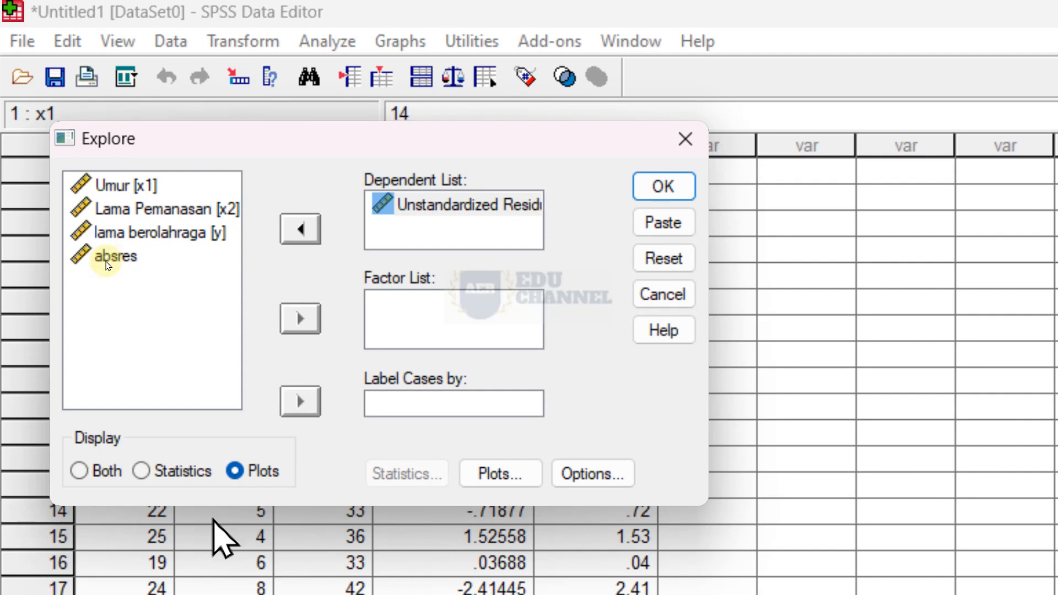
{"action": "left_click", "coordinate": [79, 471]}
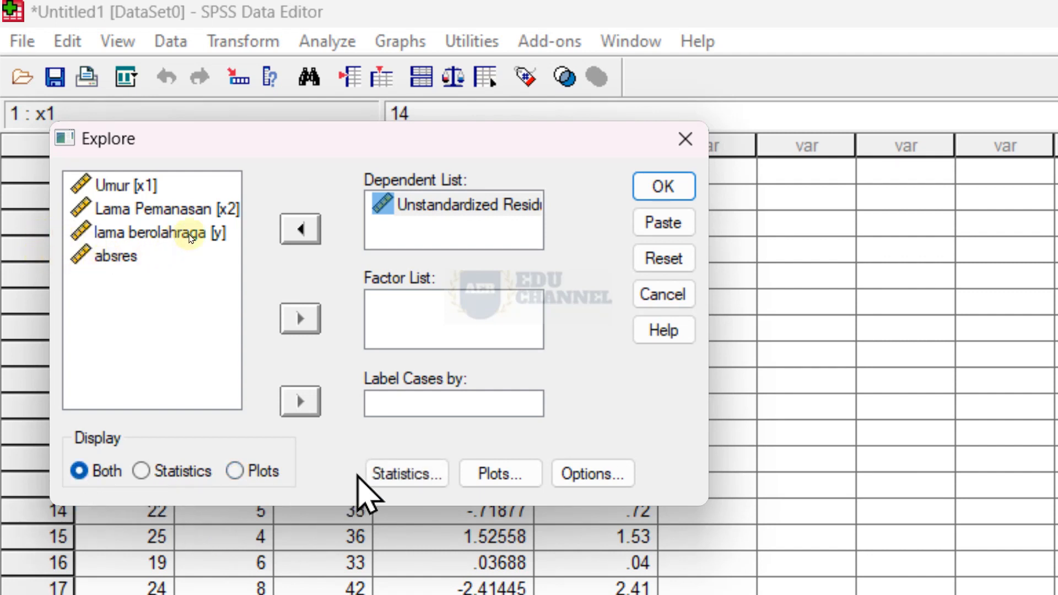
{"action": "left_click", "coordinate": [656, 193]}
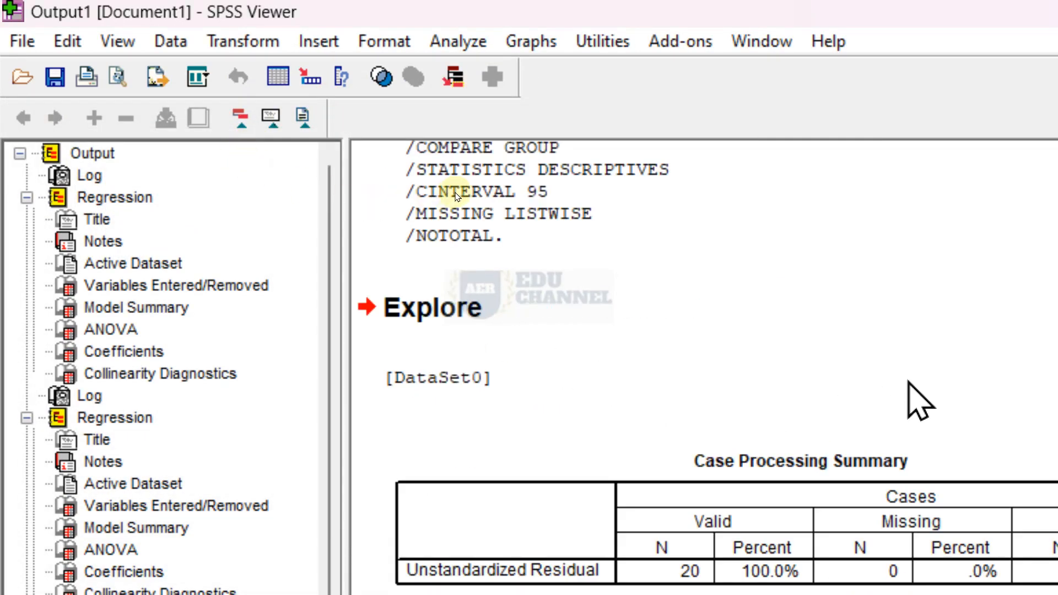
Find the Tests of Normality table in the output and circle its title and the Kolmogorov-Smirnov and Shapiro-Wilk headings.
{"action": "scroll", "coordinate": [457, 198], "scroll_direction": "up", "scroll_amount": 3}
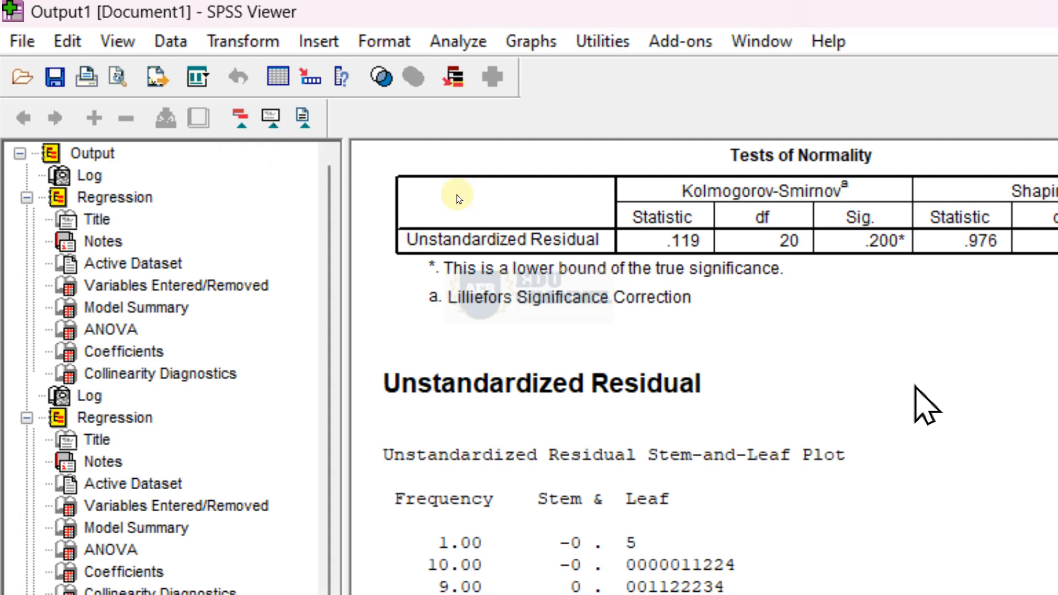
{"action": "scroll", "coordinate": [457, 199], "scroll_direction": "up", "scroll_amount": 3}
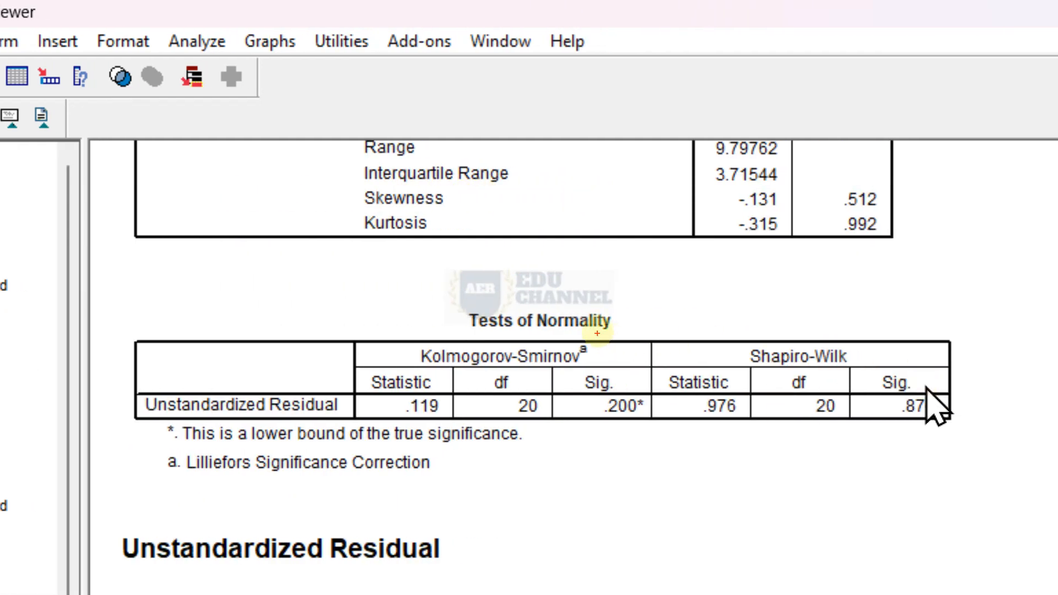
{"action": "mouse_move", "coordinate": [623, 317]}
{"action": "left_mouse_down"}
{"action": "mouse_move", "coordinate": [584, 304]}
{"action": "mouse_move", "coordinate": [447, 311]}
{"action": "mouse_move", "coordinate": [521, 337]}
{"action": "mouse_move", "coordinate": [623, 325]}
{"action": "left_mouse_up"}
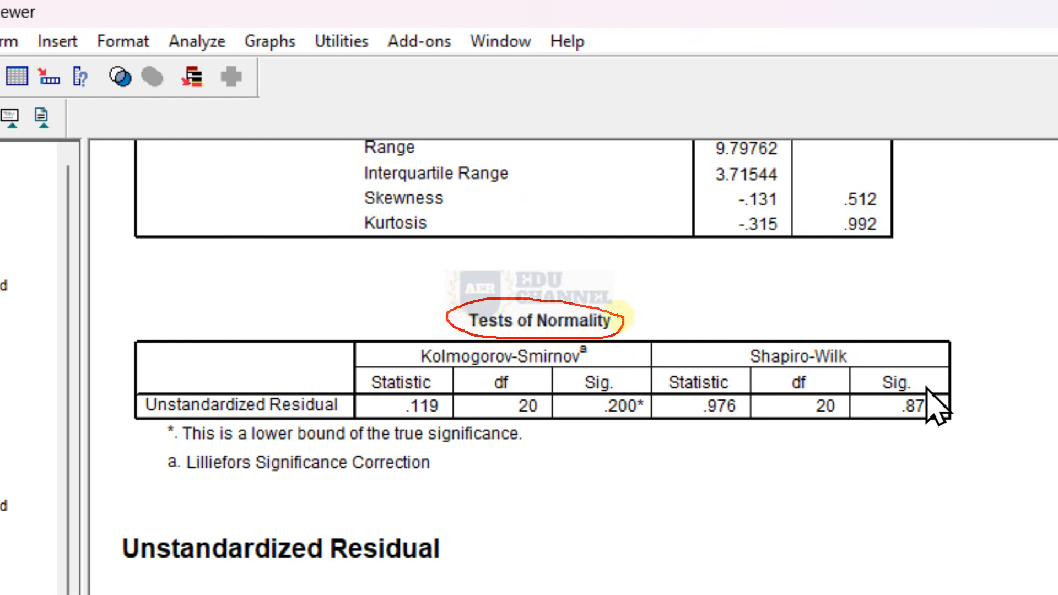
{"action": "mouse_move", "coordinate": [486, 347]}
{"action": "left_mouse_down"}
{"action": "mouse_move", "coordinate": [413, 341]}
{"action": "mouse_move", "coordinate": [415, 361]}
{"action": "mouse_move", "coordinate": [526, 372]}
{"action": "mouse_move", "coordinate": [600, 353]}
{"action": "mouse_move", "coordinate": [504, 344]}
{"action": "left_mouse_up"}
{"action": "mouse_move", "coordinate": [755, 338]}
{"action": "left_mouse_down"}
{"action": "mouse_move", "coordinate": [743, 344]}
{"action": "mouse_move", "coordinate": [745, 361]}
{"action": "mouse_move", "coordinate": [820, 367]}
{"action": "mouse_move", "coordinate": [859, 350]}
{"action": "mouse_move", "coordinate": [771, 340]}
{"action": "left_mouse_up"}
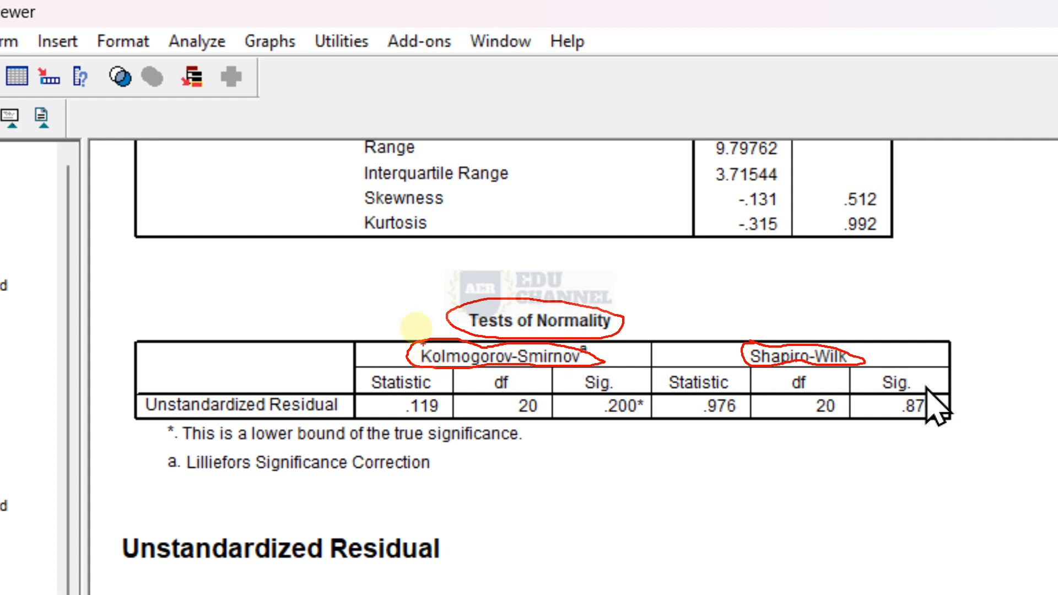
Write the on-screen note "uji normalitas==> nilai SIG > 0,05" above the Tests of Normality table.
{"action": "left_click_drag", "start_coordinate": [349, 277], "coordinate": [348, 257]}
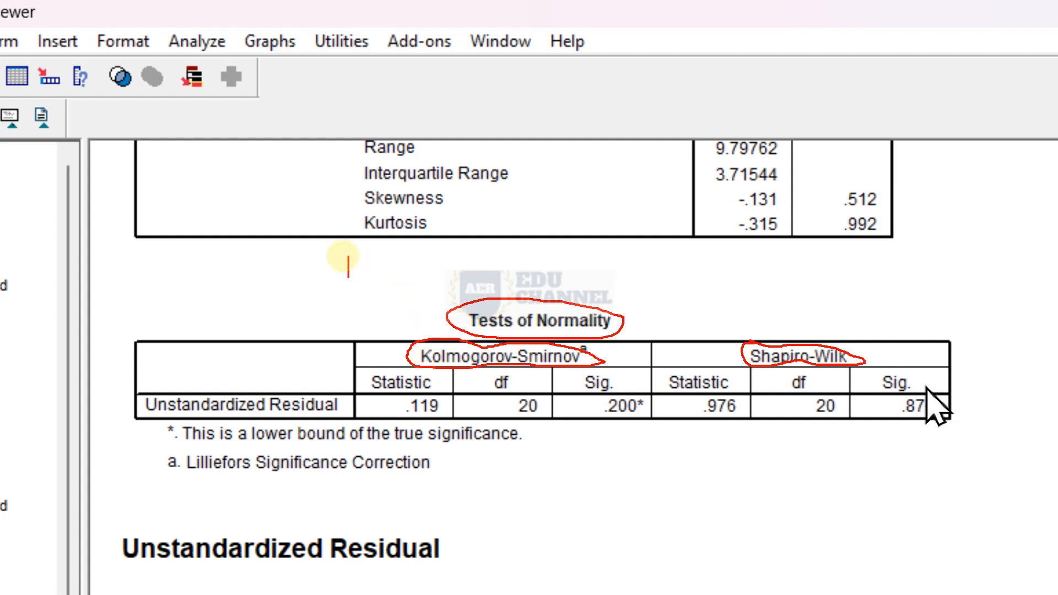
{"action": "type", "text": "uji normala"}
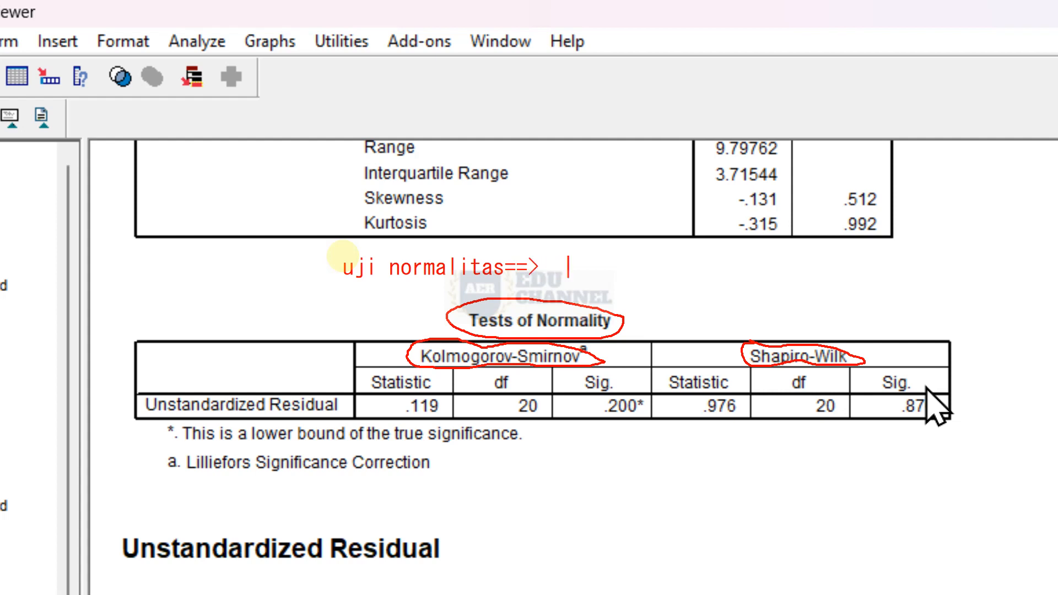
{"action": "type", "text": "nilai SIG"}
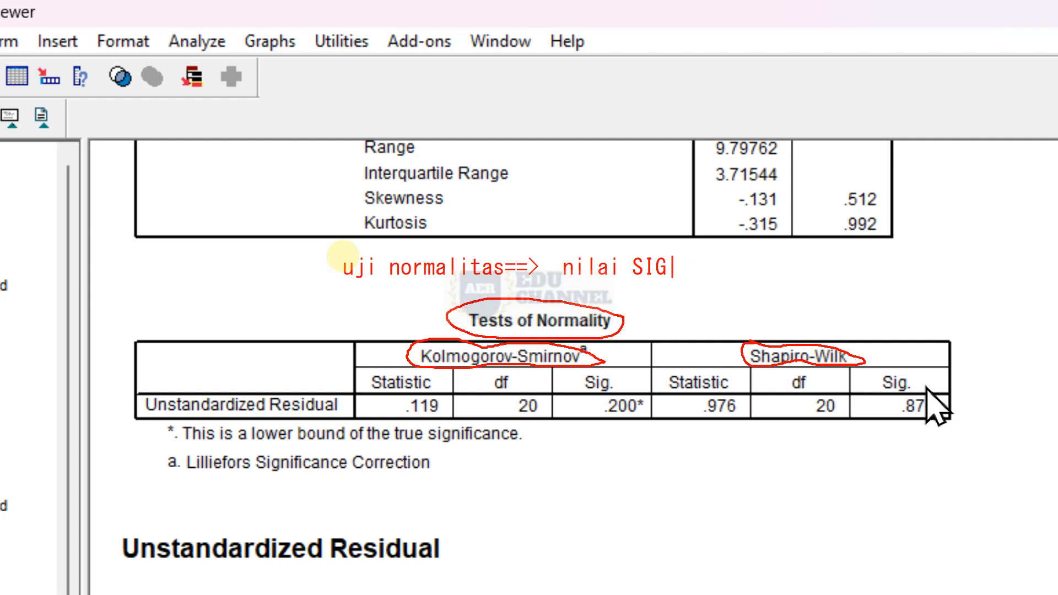
{"action": "type", "text": " > 0,05"}
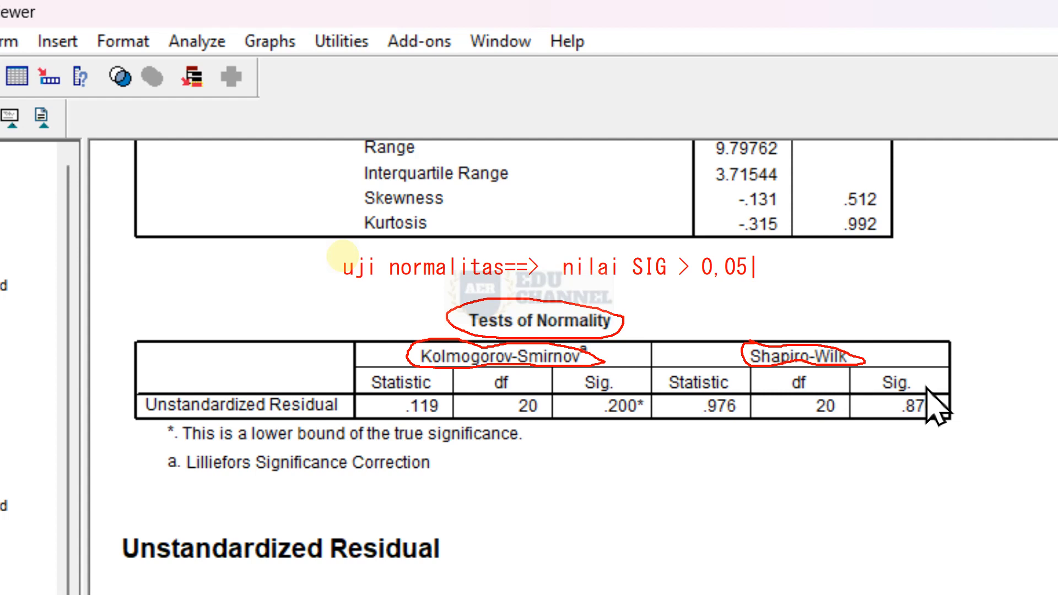
Mark the Kolmogorov-Smirnov heading and its Sig. value in red, and write the note "K-S = 0,200" beneath the SIG rule.
{"action": "left_click_drag", "start_coordinate": [434, 355], "coordinate": [503, 358]}
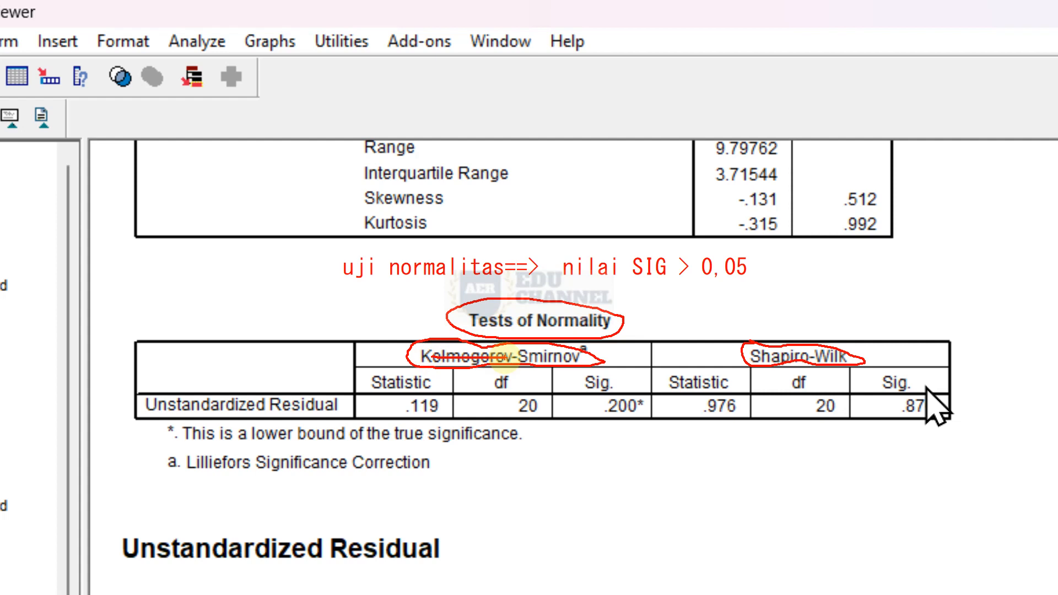
{"action": "mouse_move", "coordinate": [632, 383]}
{"action": "left_mouse_down"}
{"action": "mouse_move", "coordinate": [573, 386]}
{"action": "mouse_move", "coordinate": [621, 431]}
{"action": "mouse_move", "coordinate": [640, 379]}
{"action": "left_mouse_up"}
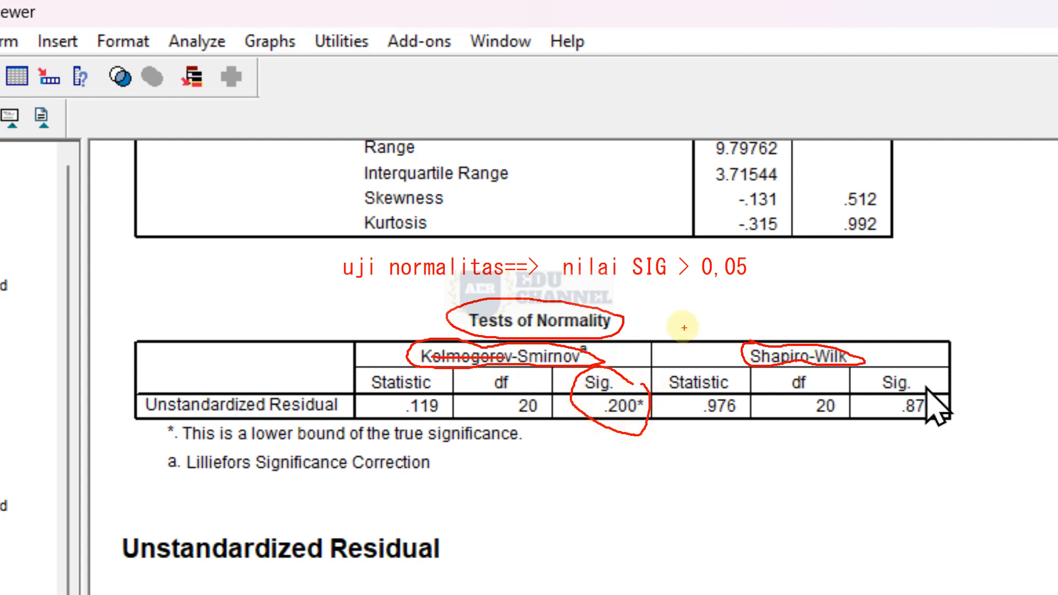
{"action": "left_click_drag", "start_coordinate": [654, 293], "coordinate": [655, 311]}
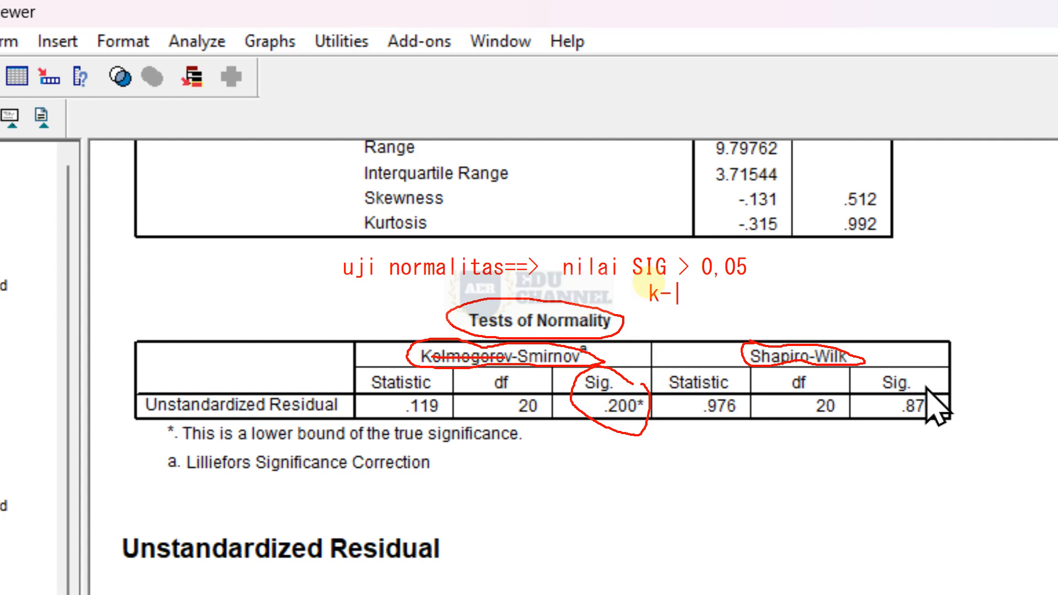
{"action": "type", "text": "K-S = 0,200"}
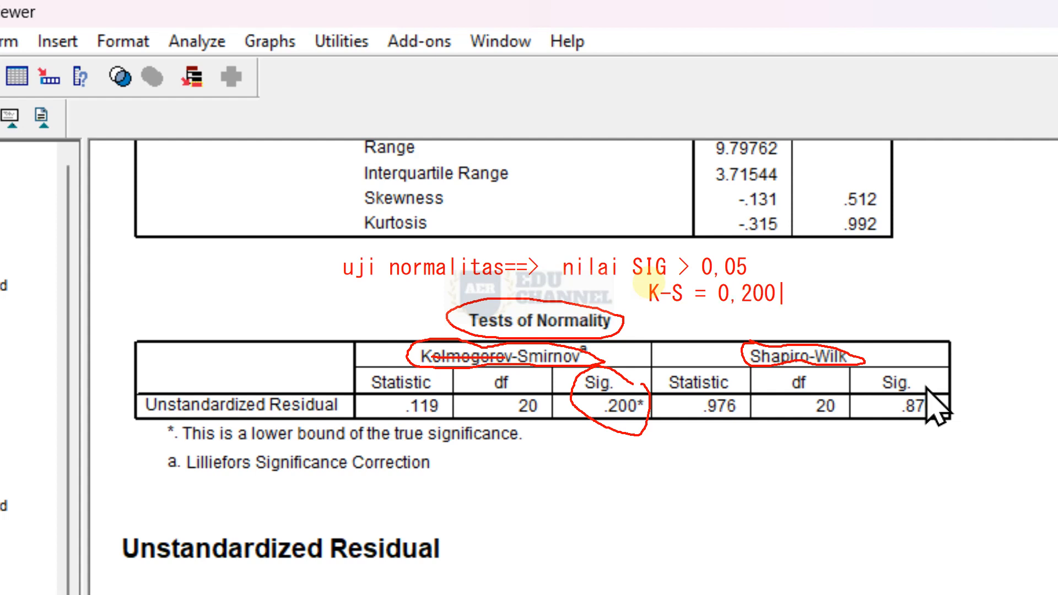
{"action": "key", "text": "Escape"}
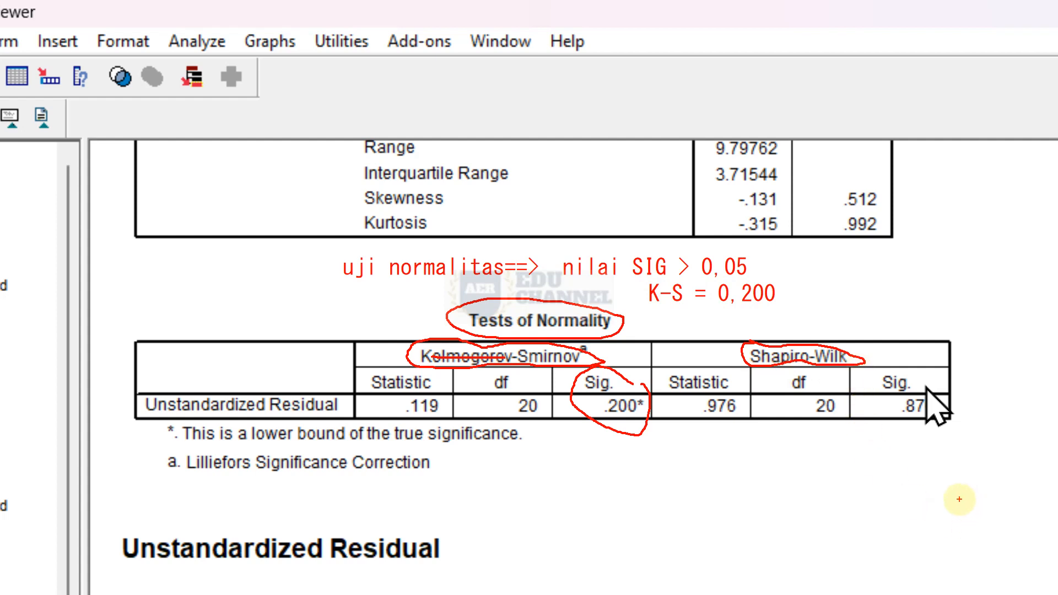
Write "S-W = 0,87" below the K-S note and bracket both notes toward a handwritten "0,05".
{"action": "left_click", "coordinate": [650, 316]}
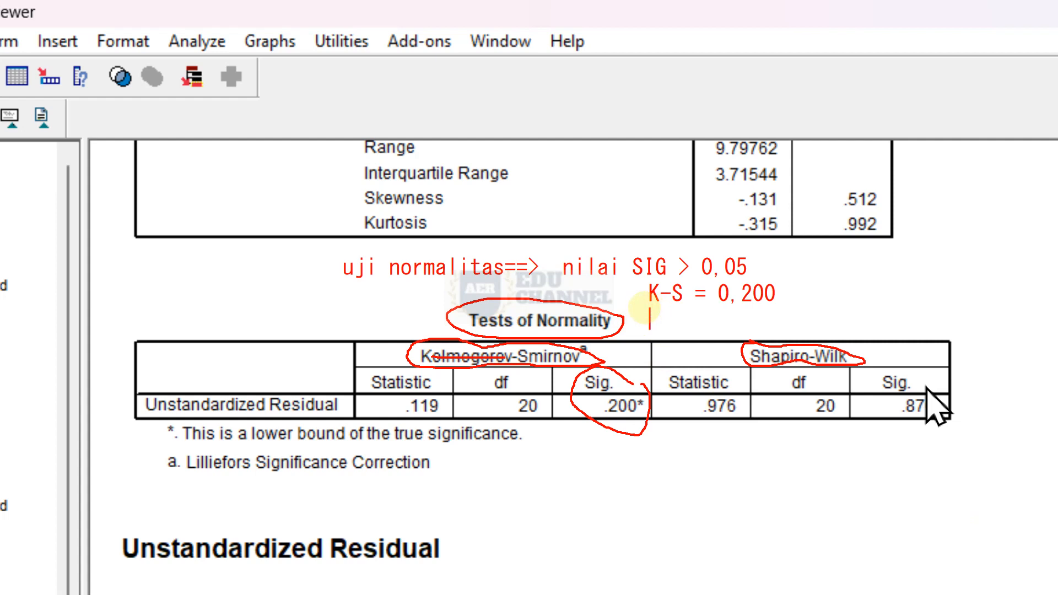
{"action": "type", "text": "S-W = 0,8"}
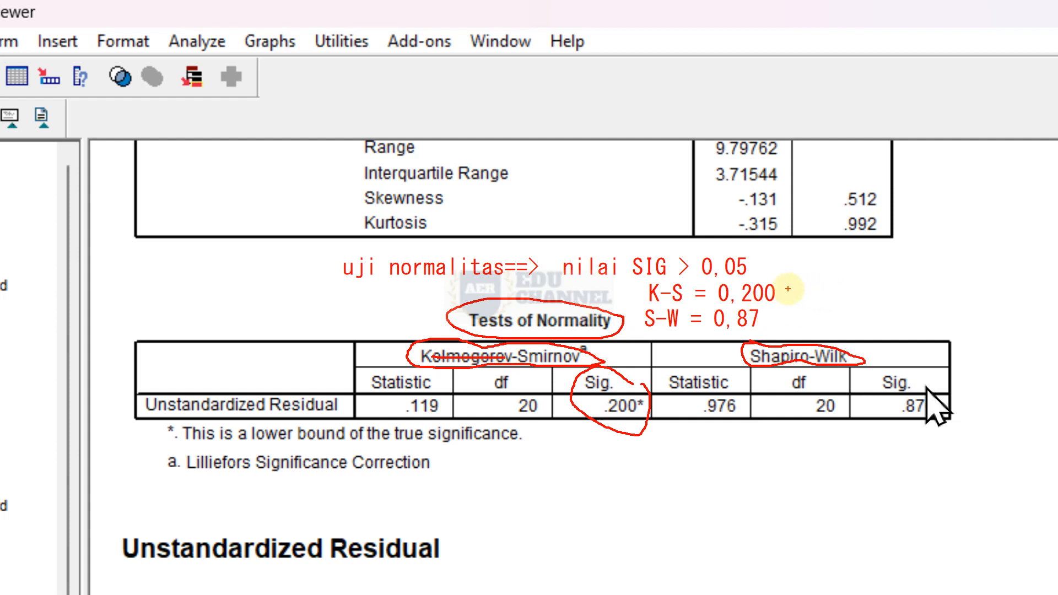
{"action": "mouse_move", "coordinate": [788, 289]}
{"action": "left_mouse_down"}
{"action": "mouse_move", "coordinate": [824, 297]}
{"action": "mouse_move", "coordinate": [812, 312]}
{"action": "mouse_move", "coordinate": [765, 325]}
{"action": "left_mouse_up"}
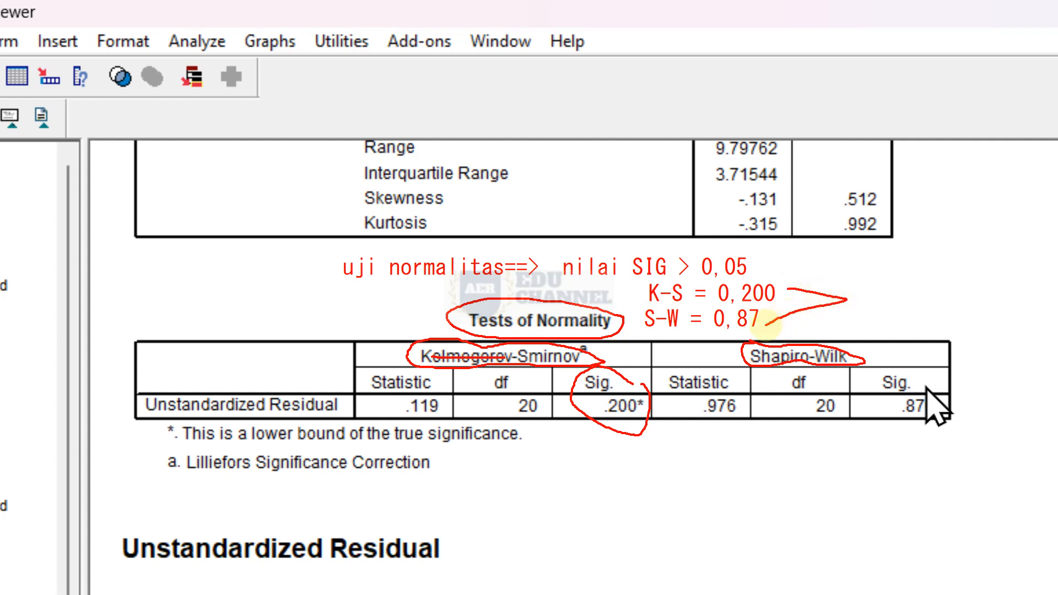
{"action": "mouse_move", "coordinate": [879, 292]}
{"action": "left_mouse_down"}
{"action": "mouse_move", "coordinate": [863, 310]}
{"action": "mouse_move", "coordinate": [898, 301]}
{"action": "mouse_move", "coordinate": [871, 296]}
{"action": "mouse_move", "coordinate": [905, 324]}
{"action": "mouse_move", "coordinate": [963, 306]}
{"action": "mouse_move", "coordinate": [982, 314]}
{"action": "mouse_move", "coordinate": [992, 296]}
{"action": "left_mouse_up"}
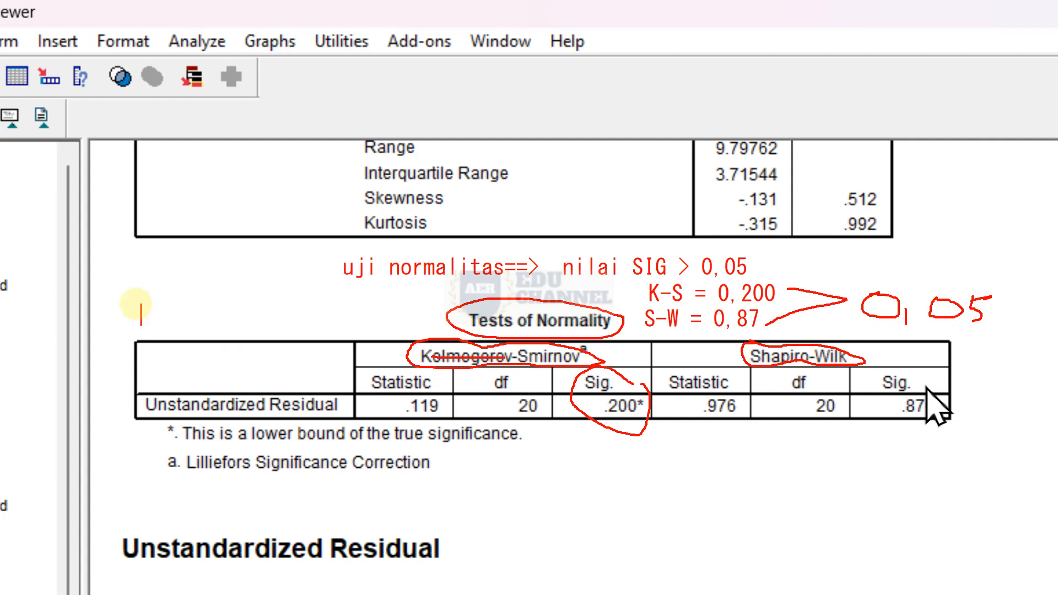
Write the conclusion "SIMPULAN= DATA TERDISTRIBUSI SECARA NORMAL" above the Tests of Normality table and leave the annotation mode.
{"action": "type", "text": "SIMPULAN"}
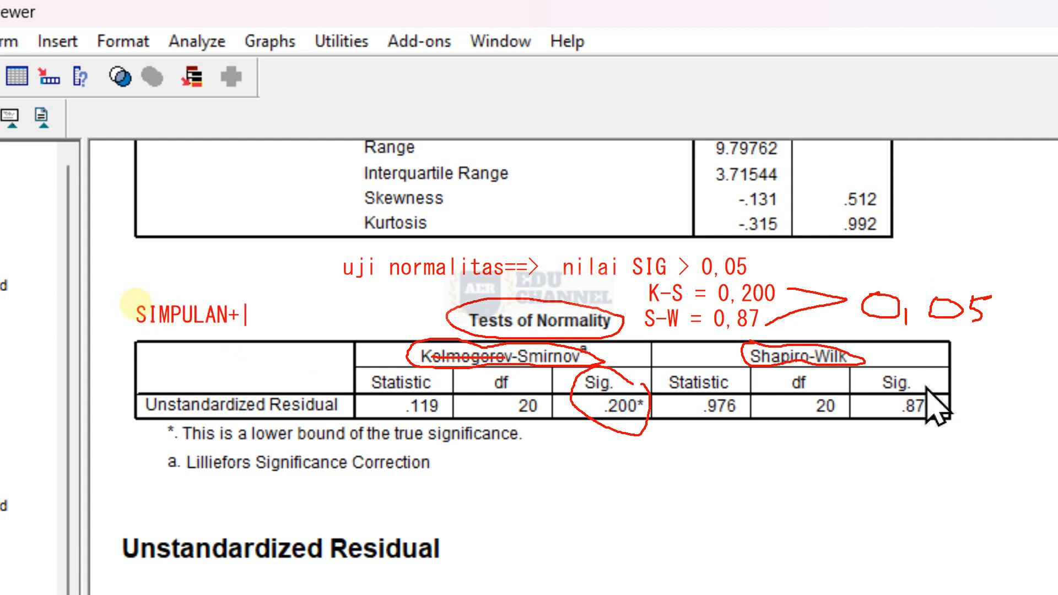
{"action": "type", "text": "= DAT"}
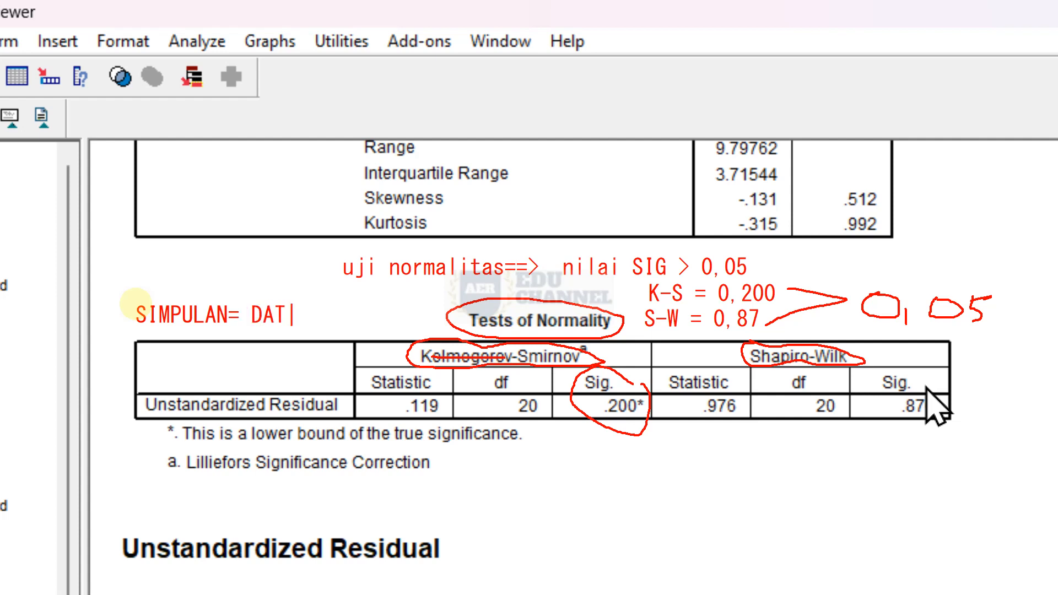
{"action": "type", "text": "A TERDIS"}
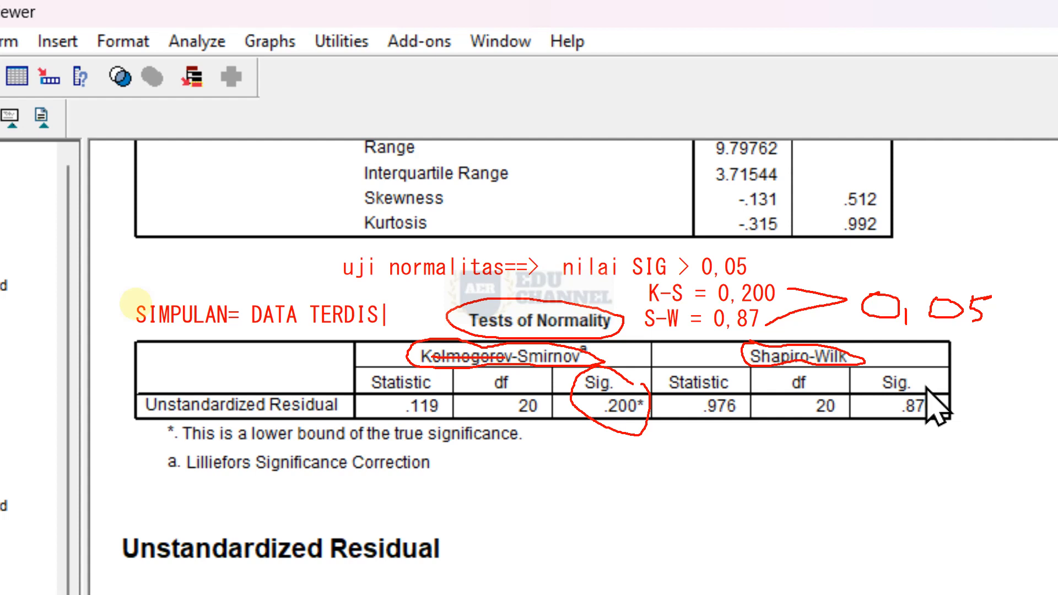
{"action": "type", "text": "TRIBUS"}
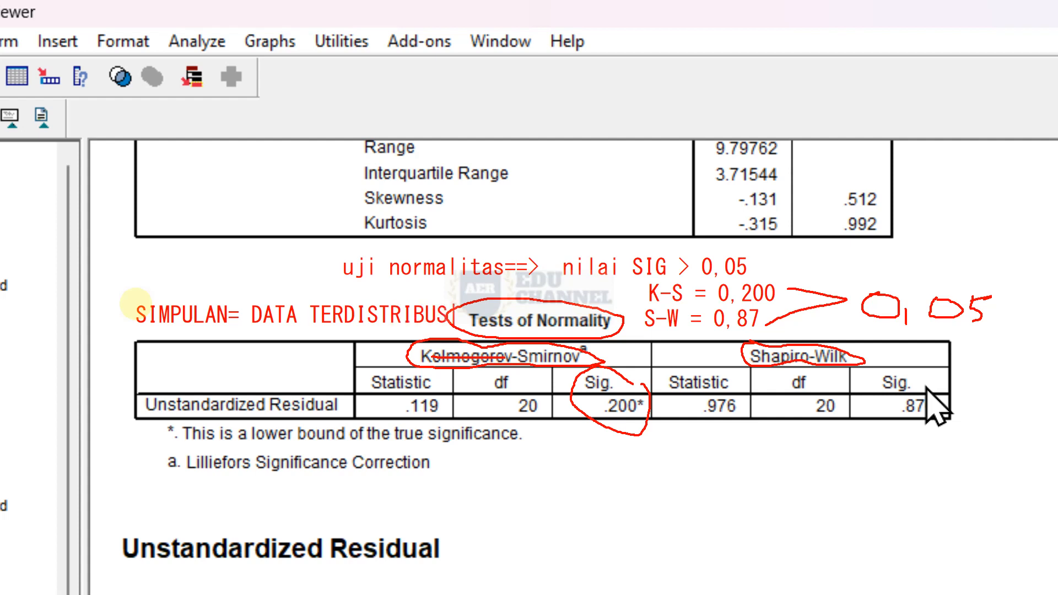
{"action": "type", "text": "I"}
{"action": "key", "text": "Return"}
{"action": "type", "text": "SECARA NORMAL"}
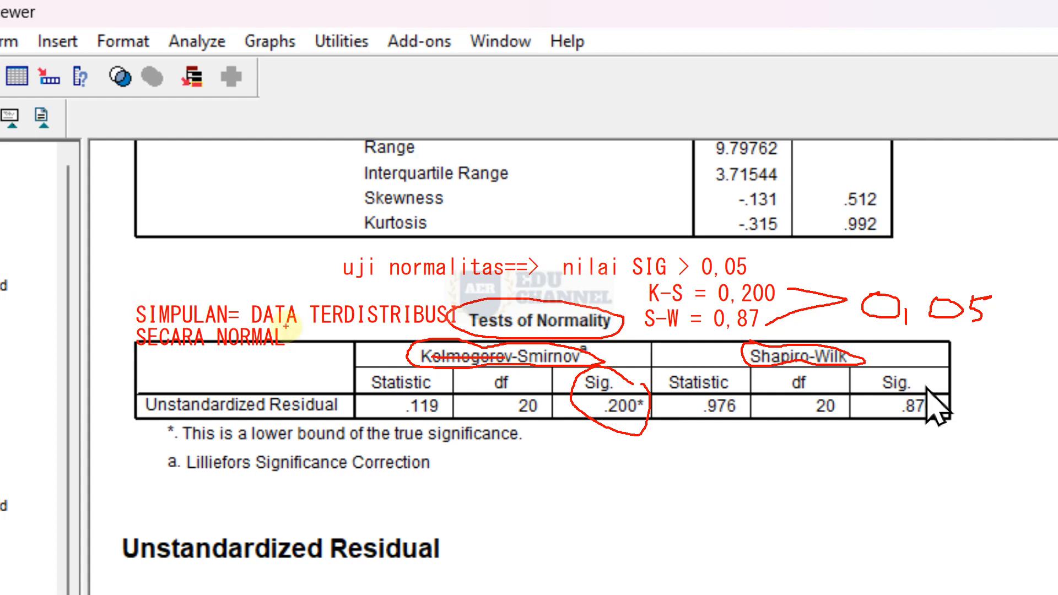
{"action": "key", "text": "Escape"}
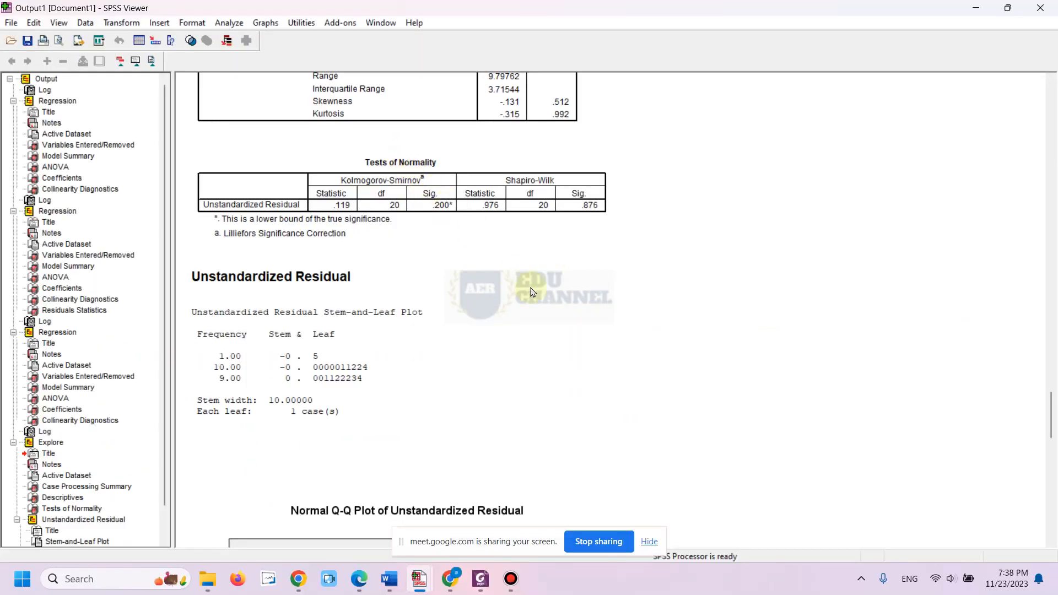
Stop sharing the screen and switch to the Google Meet window in Chrome.
{"action": "scroll", "coordinate": [600, 207], "scroll_direction": "up", "scroll_amount": 3}
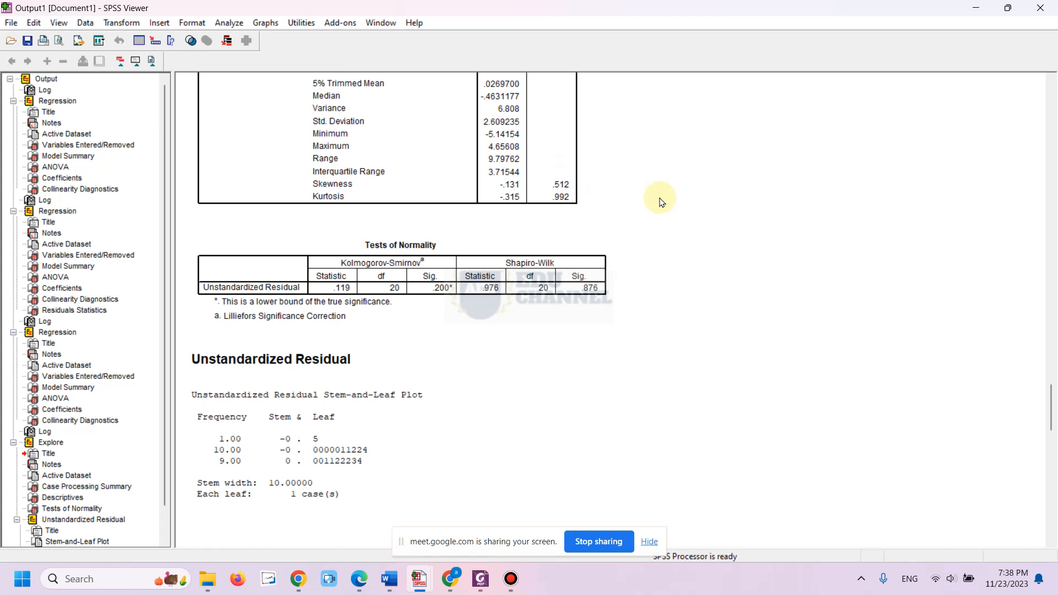
{"action": "left_click", "coordinate": [606, 541]}
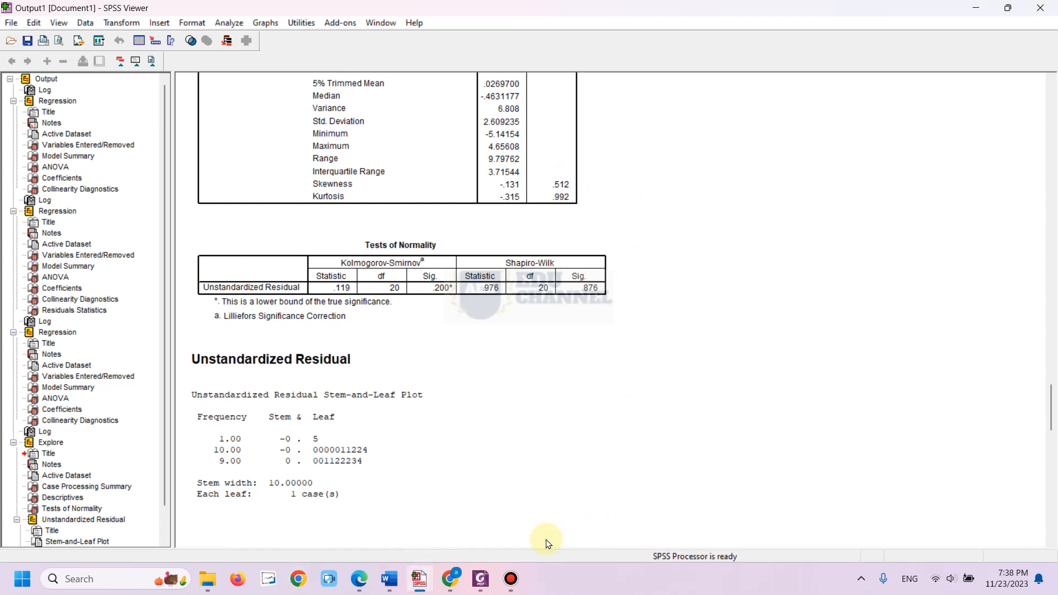
{"action": "mouse_move", "coordinate": [499, 576]}
{"action": "left_click", "coordinate": [452, 579]}
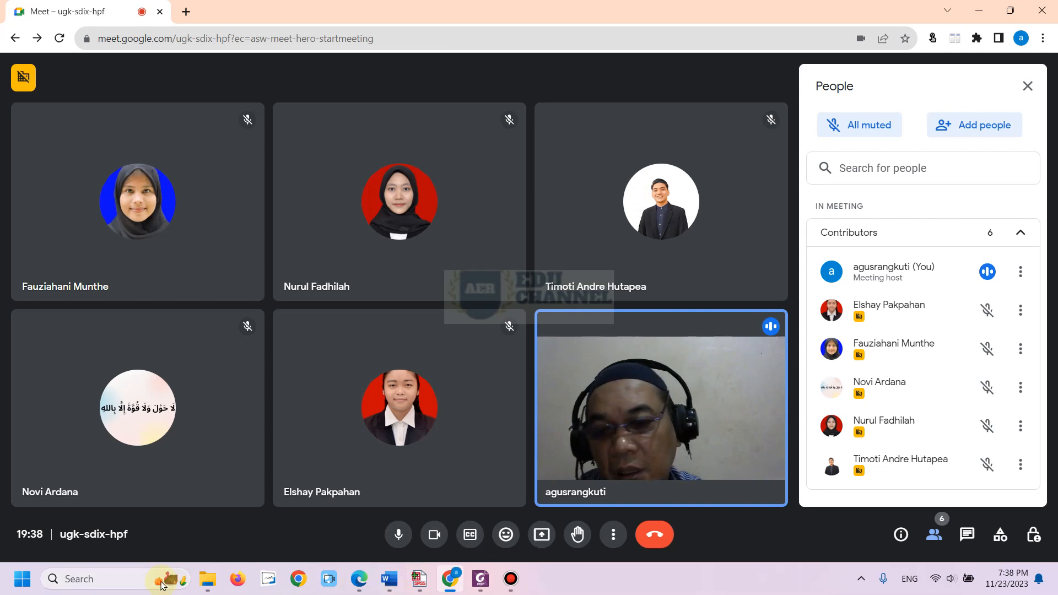
Find and open Snipping Tool, and try to start a rectangular snip of the meeting.
{"action": "left_click", "coordinate": [136, 578]}
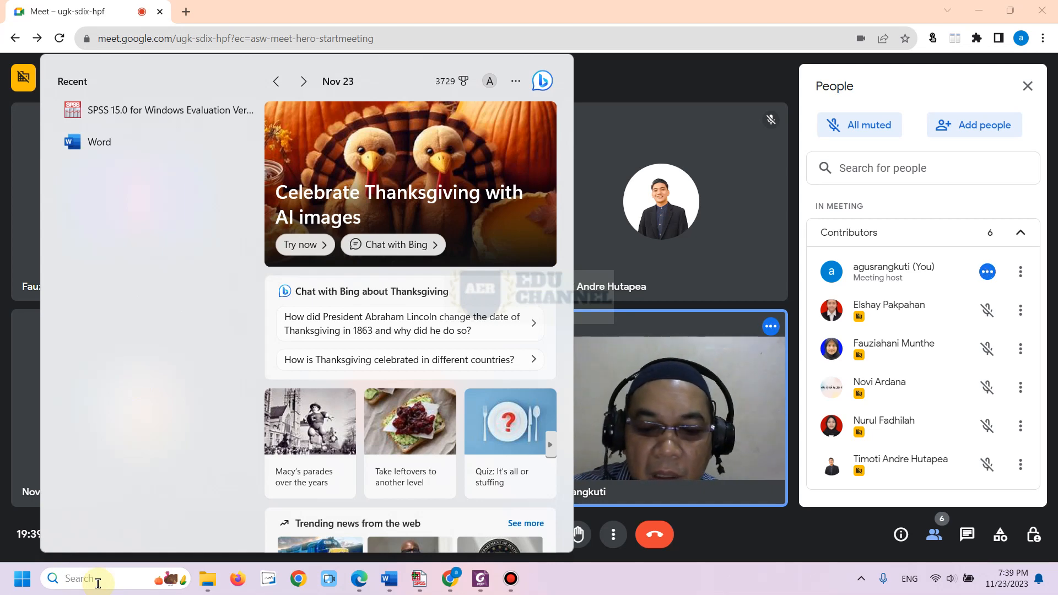
{"action": "type", "text": "SPSS 15.0 for Windows Eva"}
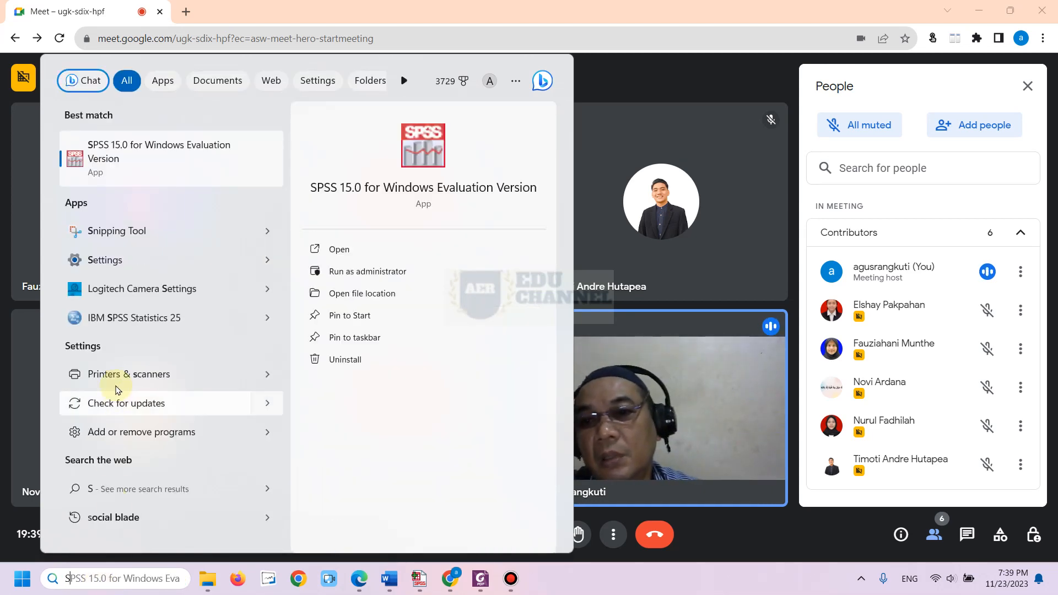
{"action": "left_click", "coordinate": [135, 234]}
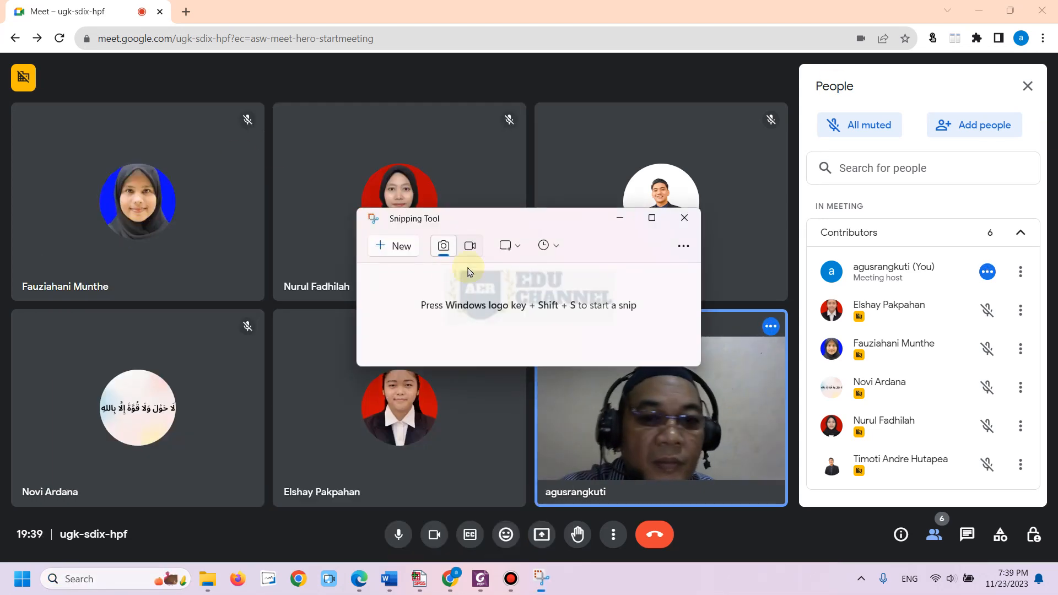
{"action": "left_click", "coordinate": [391, 246]}
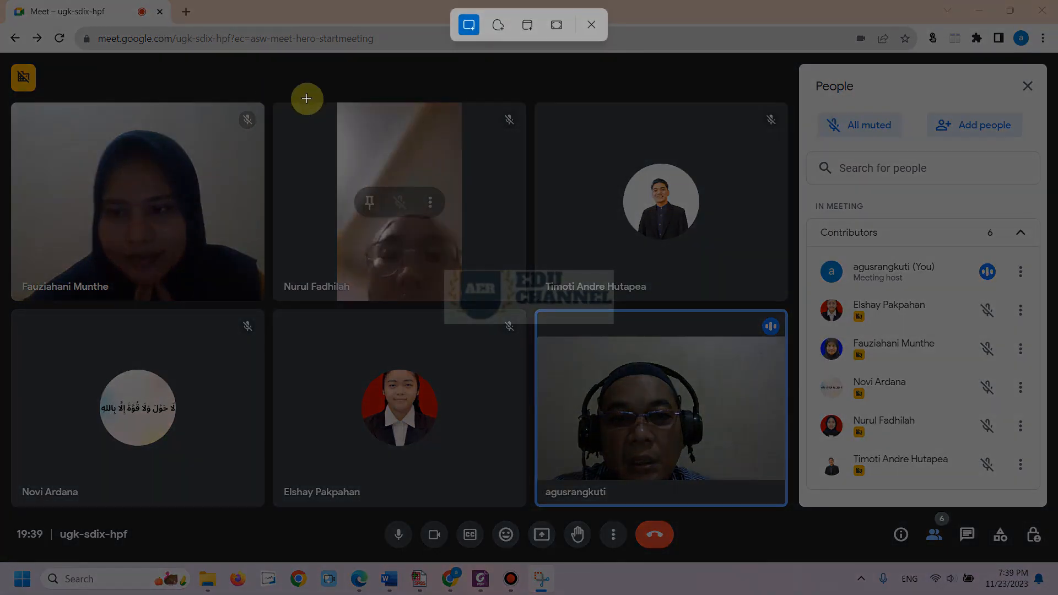
{"action": "left_click", "coordinate": [589, 26]}
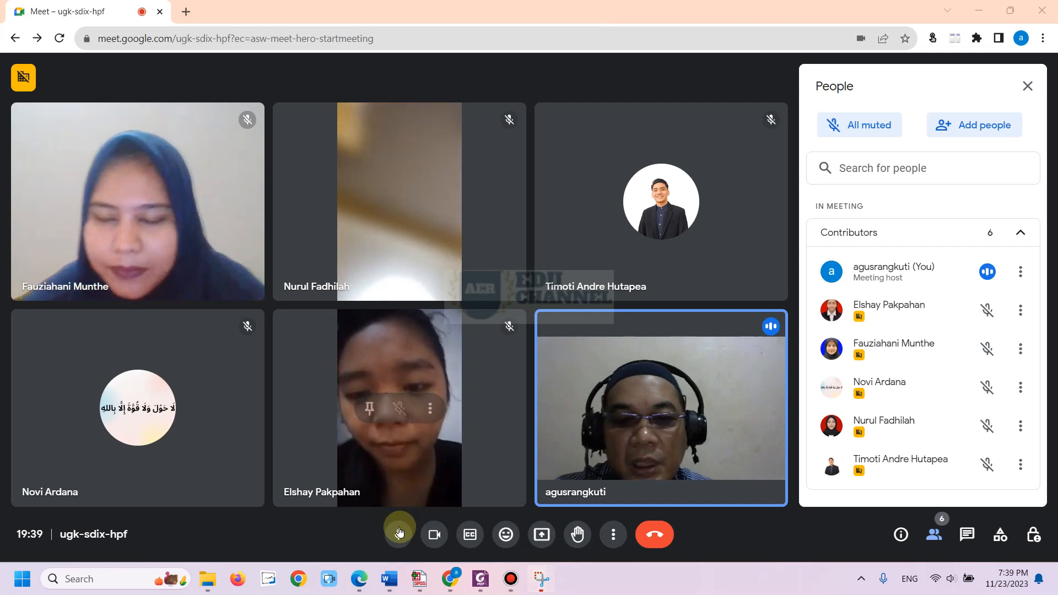
Bring Snipping Tool back up and capture a rectangular snip spanning the full width of the Google Meet window.
{"action": "mouse_move", "coordinate": [545, 579]}
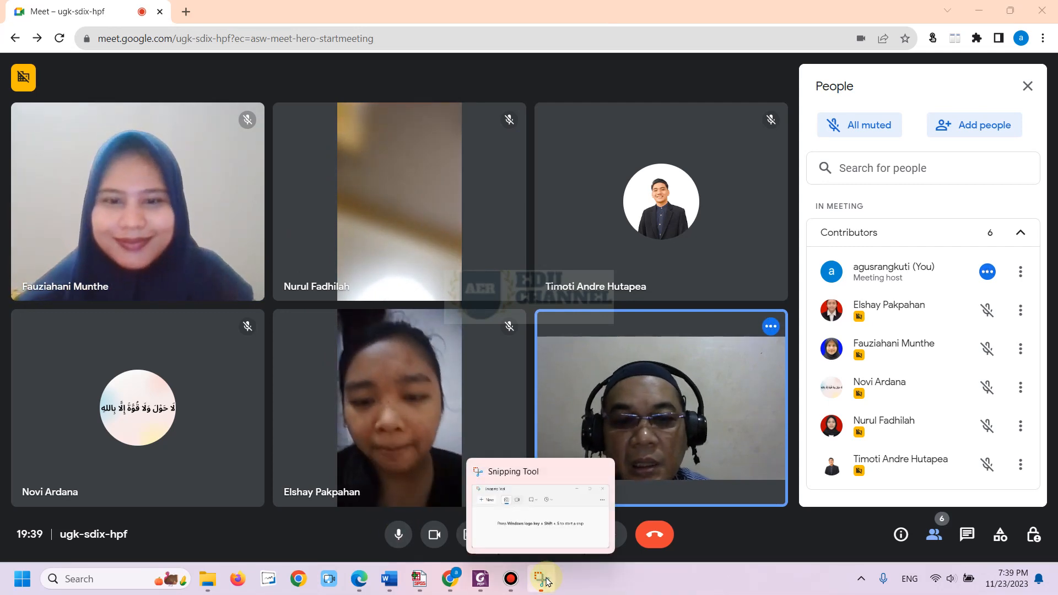
{"action": "left_click", "coordinate": [543, 579]}
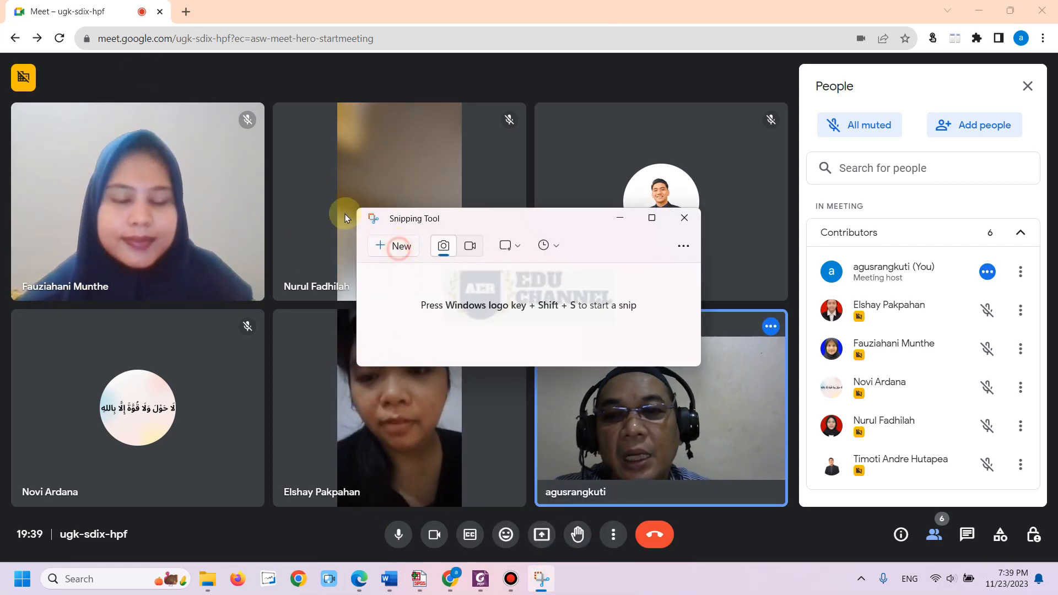
{"action": "left_click", "coordinate": [399, 260]}
{"action": "left_click_drag", "start_coordinate": [6, 31], "coordinate": [1057, 523]}
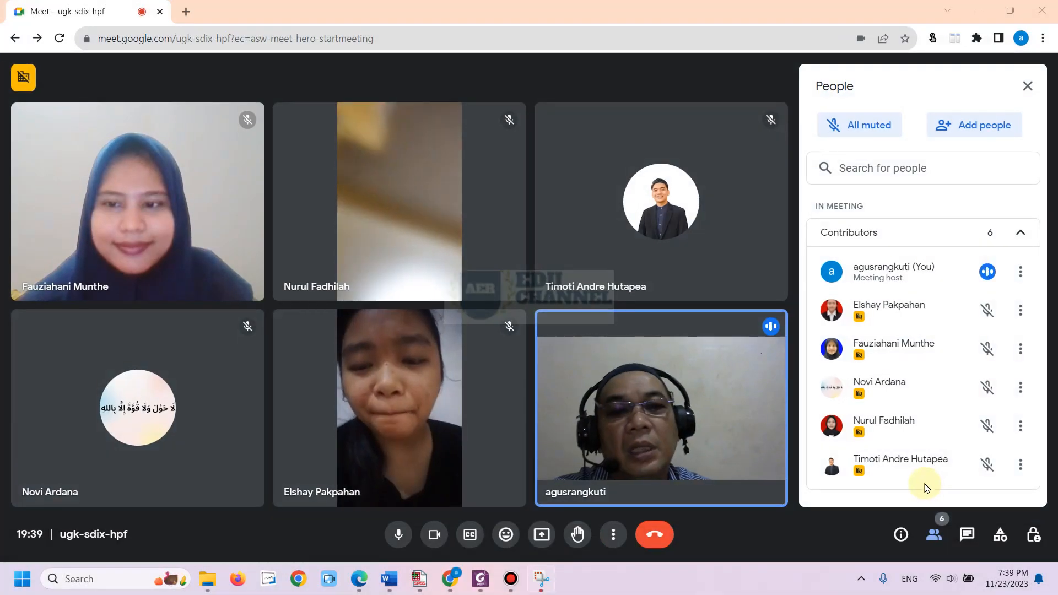